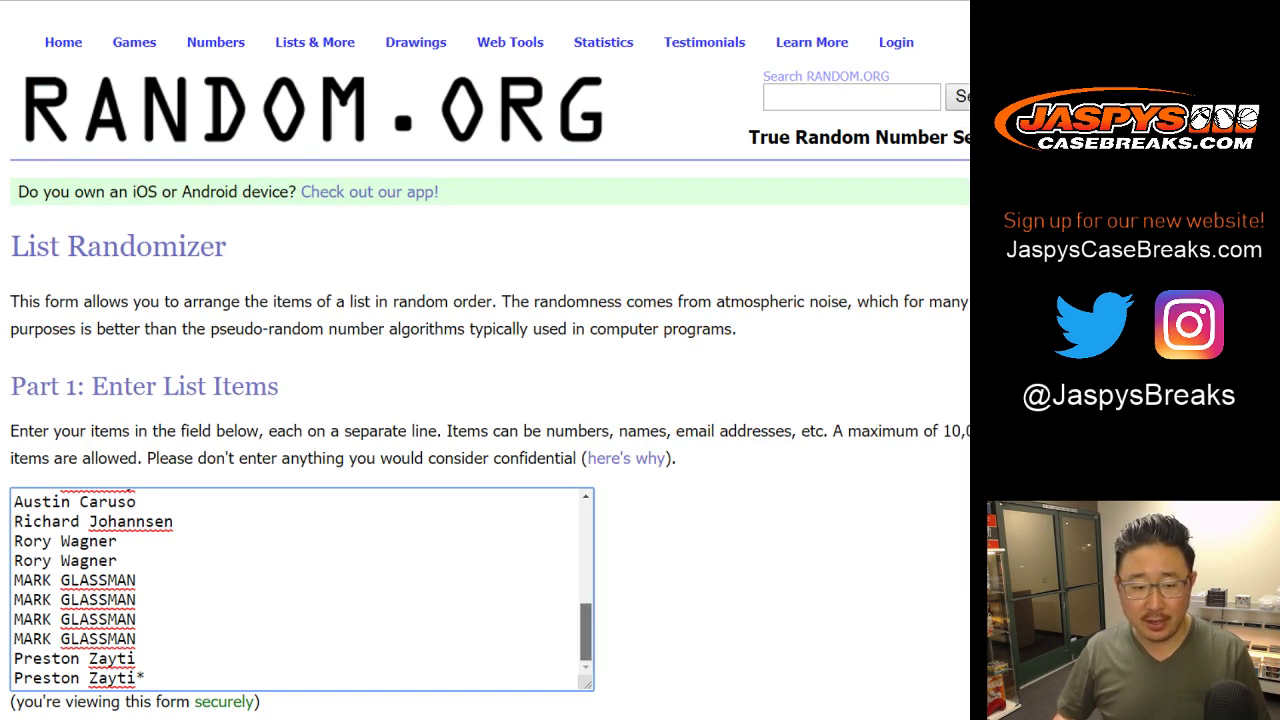
# Check the participant and team lists, and roll two virtual dice in the Dice Roller
pyautogui.moveTo(586, 632)
pyautogui.mouseDown()
pyautogui.moveTo(586, 535)
pyautogui.moveTo(586, 634)
pyautogui.mouseUp()
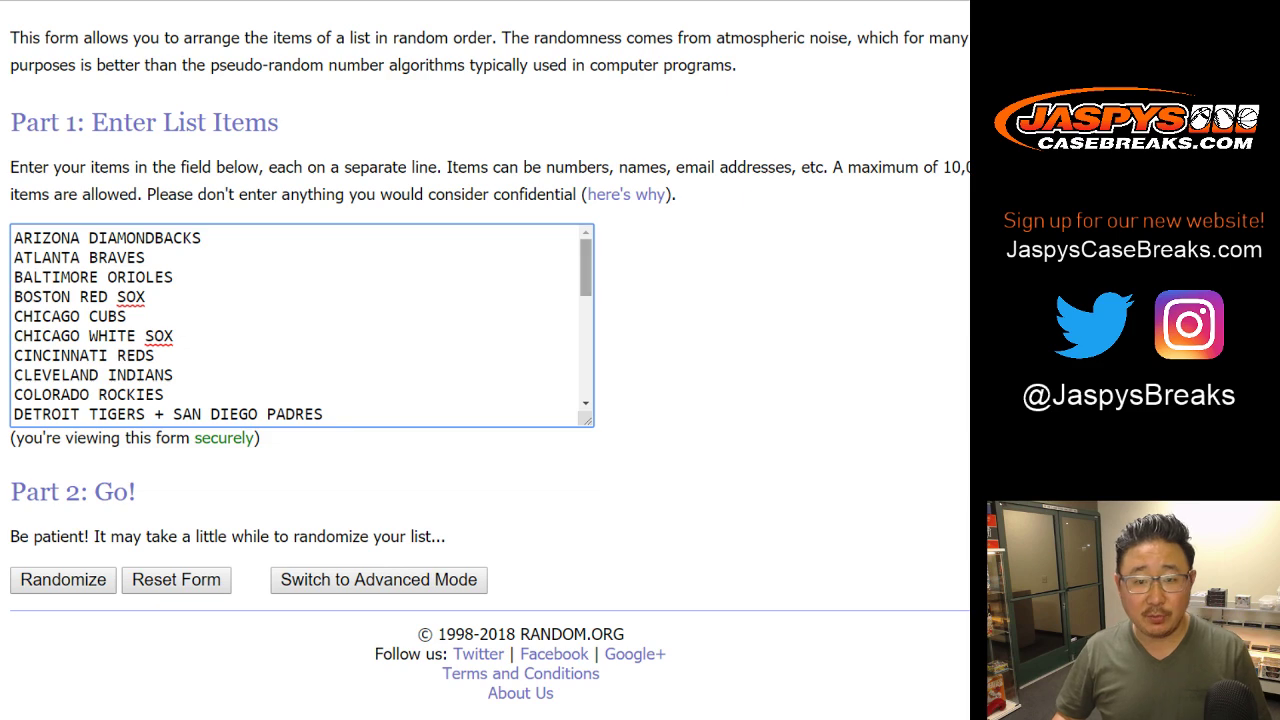
pyautogui.scroll(-3, 300, 325)
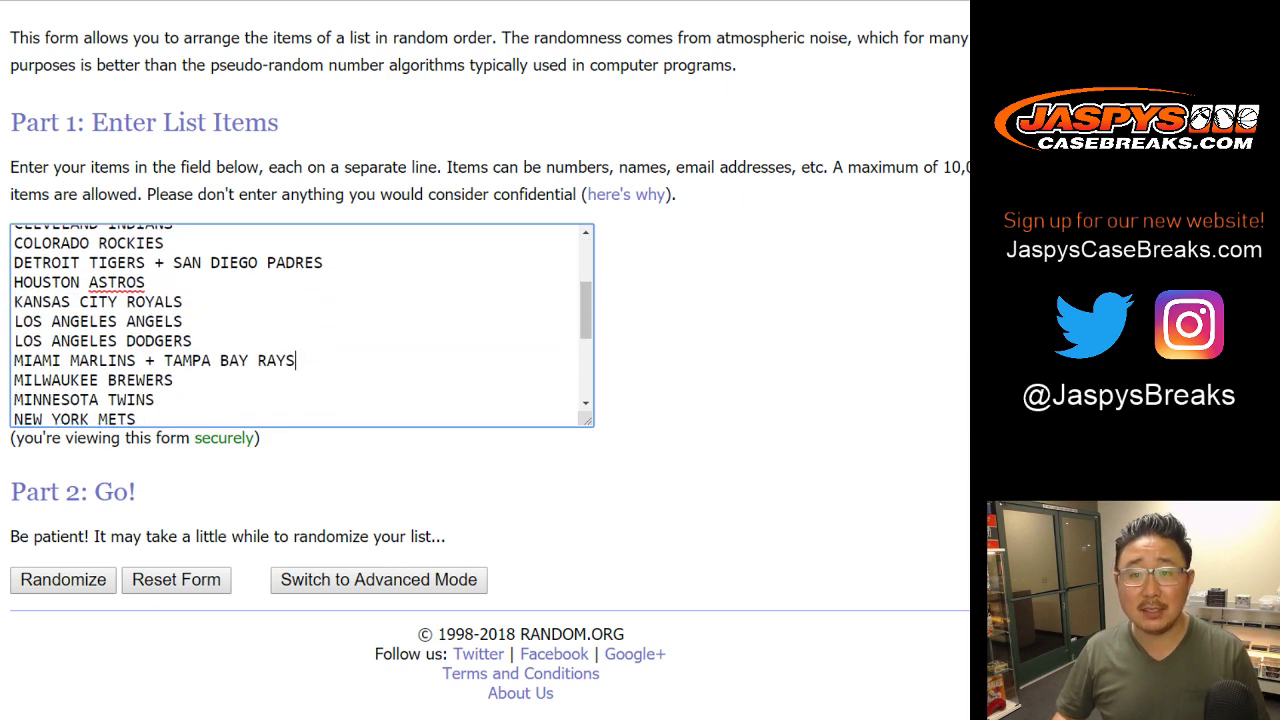
pyautogui.hotkey('ctrl', 'Tab')
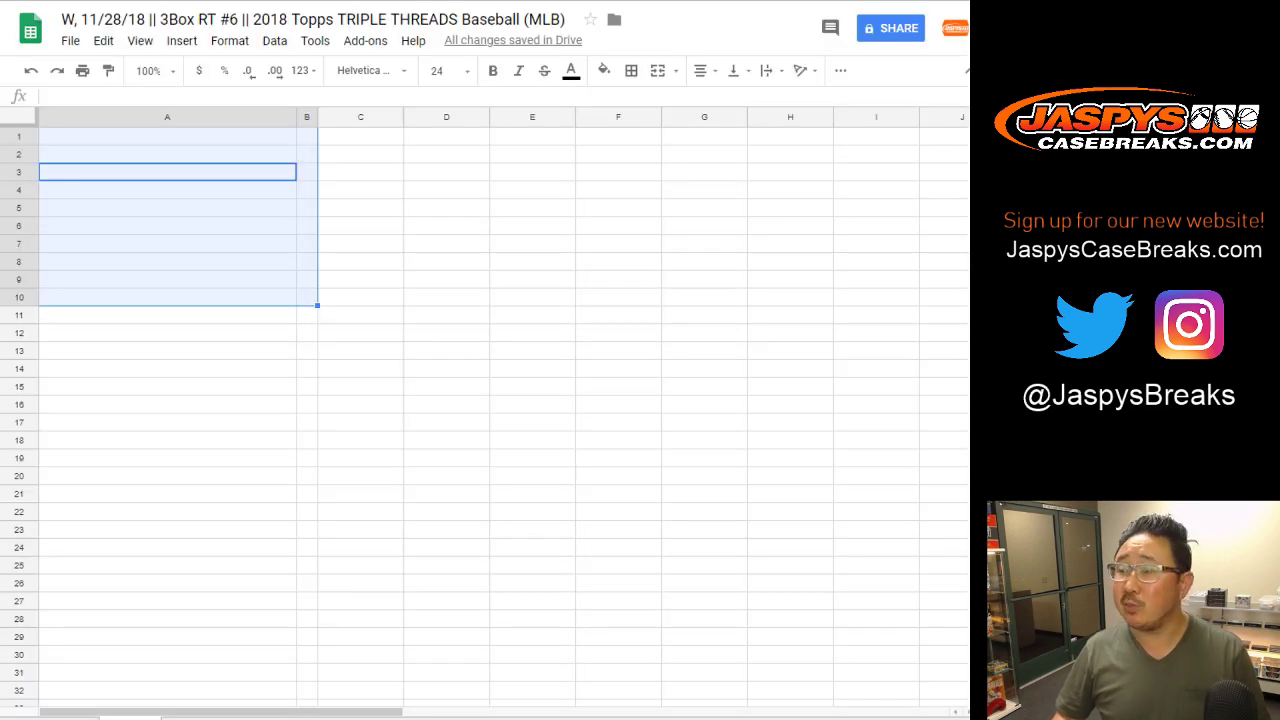
pyautogui.hotkey('ctrl', 'Tab')
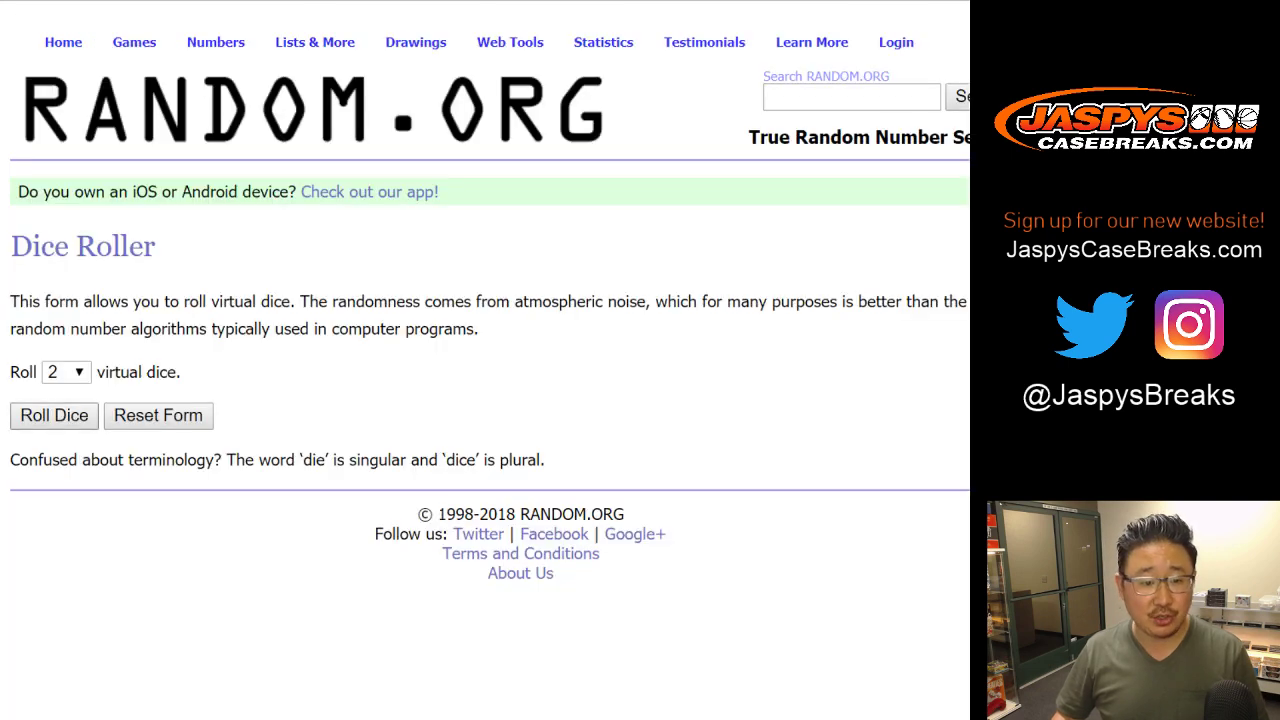
pyautogui.click(54, 416)
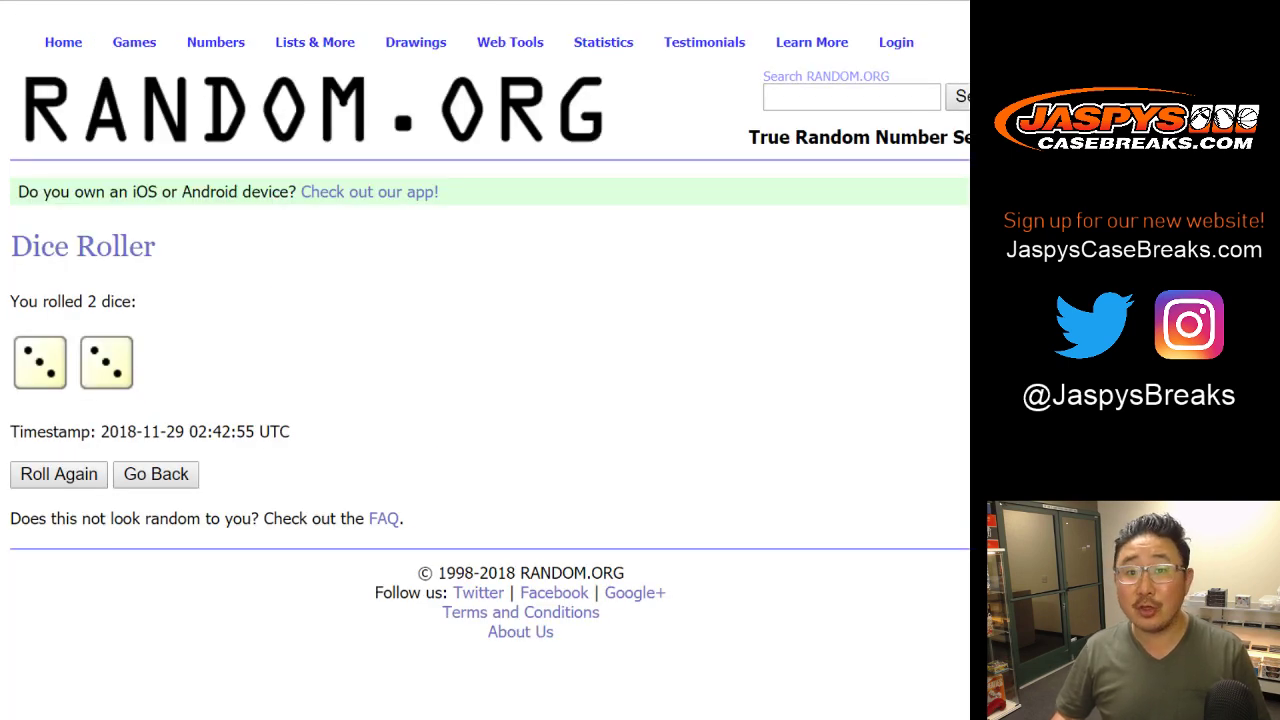
# Randomize the list of participant names six times in the List Randomizer
pyautogui.hotkey('ctrl', 'Tab')
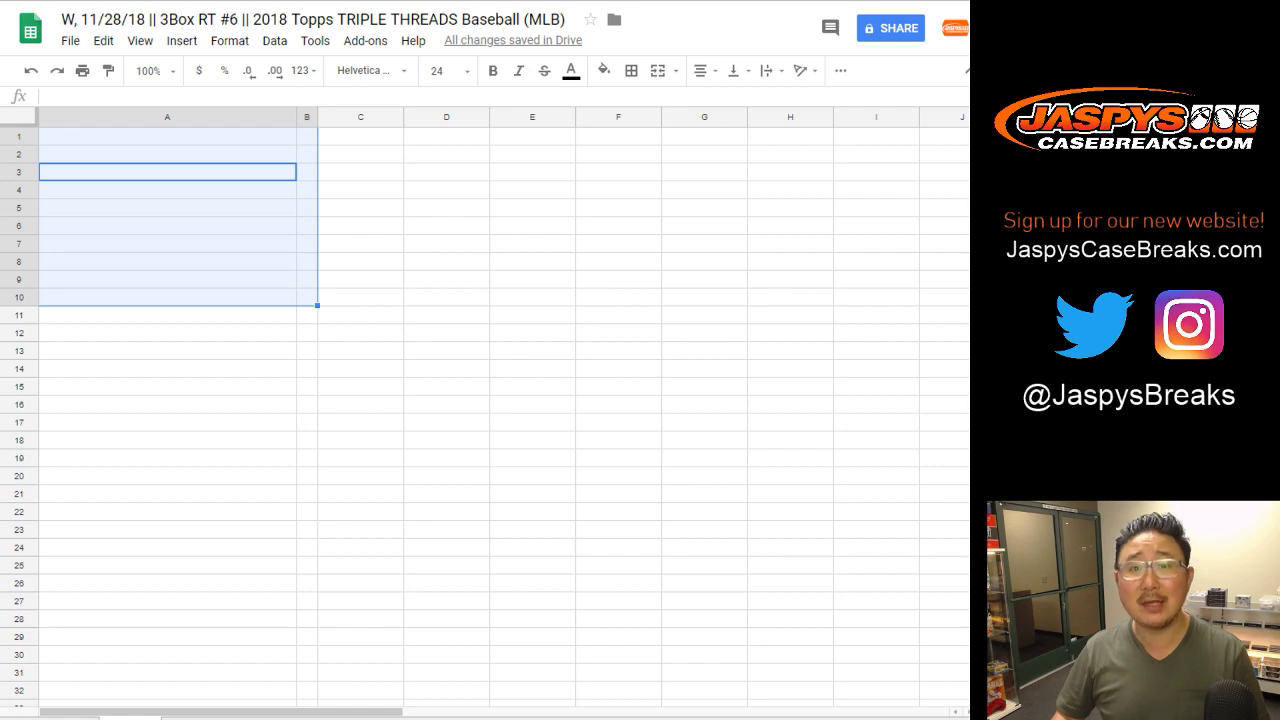
pyautogui.hotkey('ctrl', 'Tab')
pyautogui.hotkey('ctrl', 'Tab')
pyautogui.scroll(-3, 490, 400)
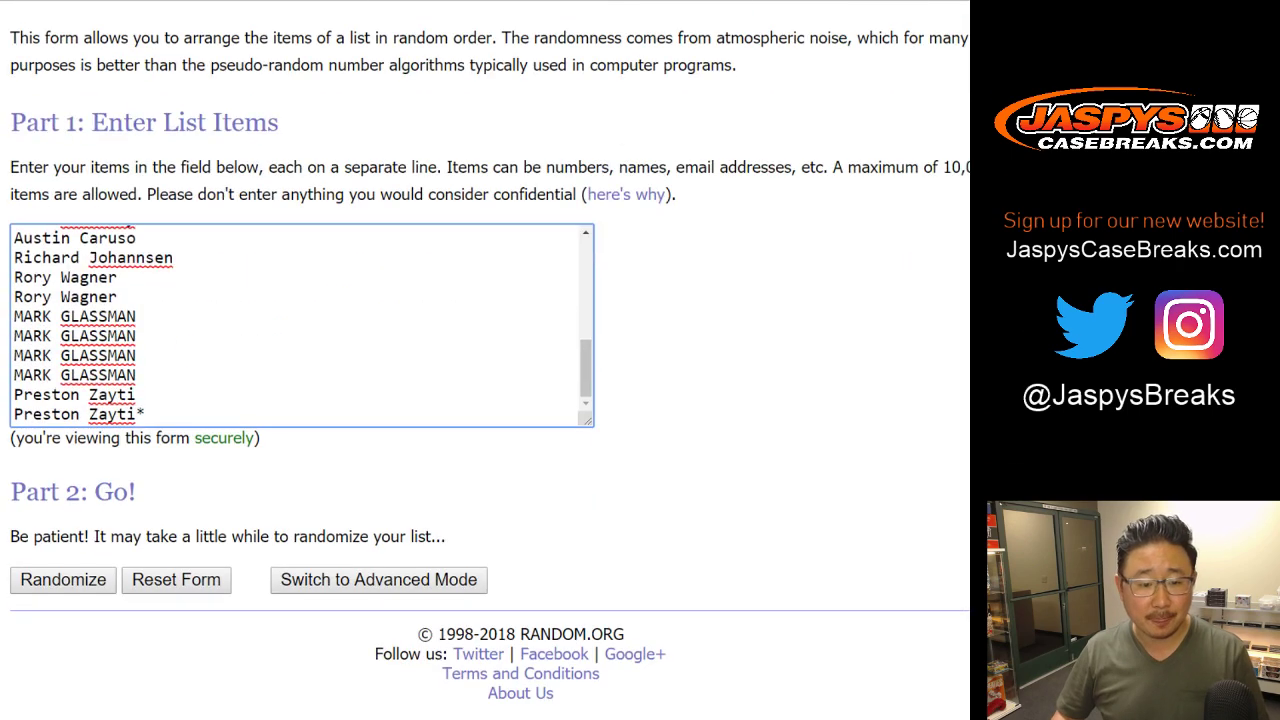
pyautogui.click(48, 580)
pyautogui.click(48, 580)
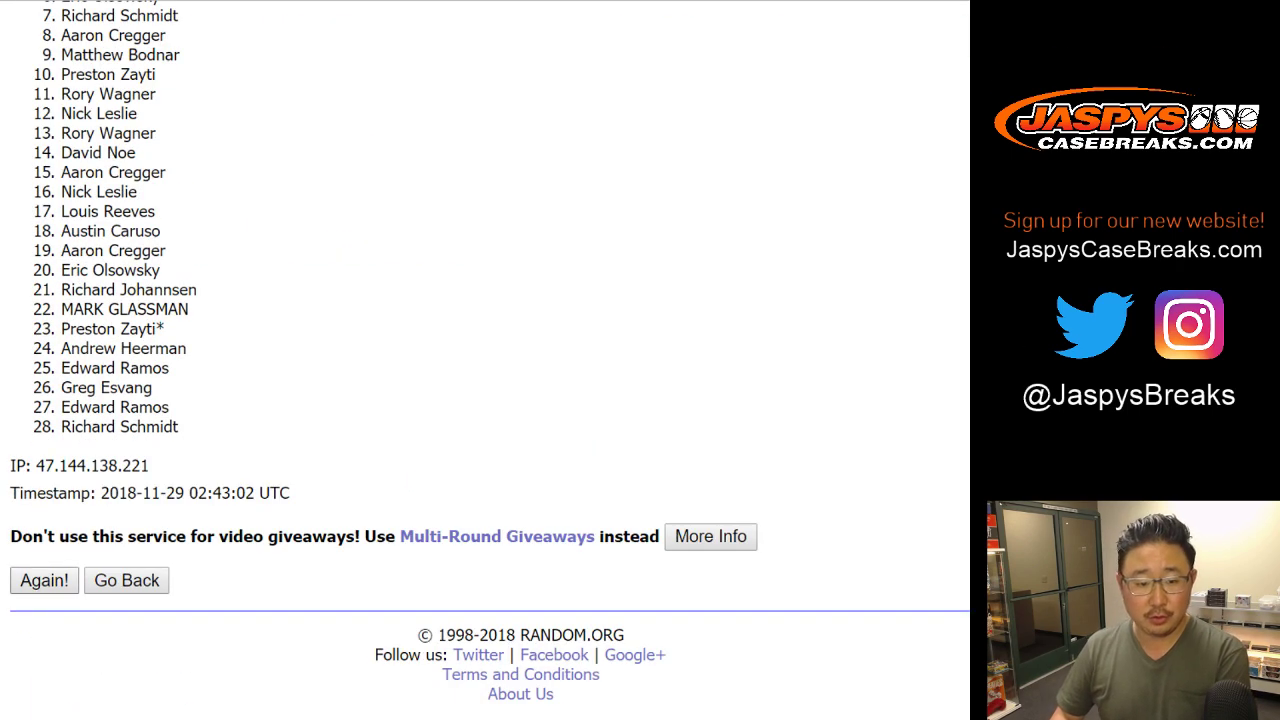
pyautogui.click(44, 580)
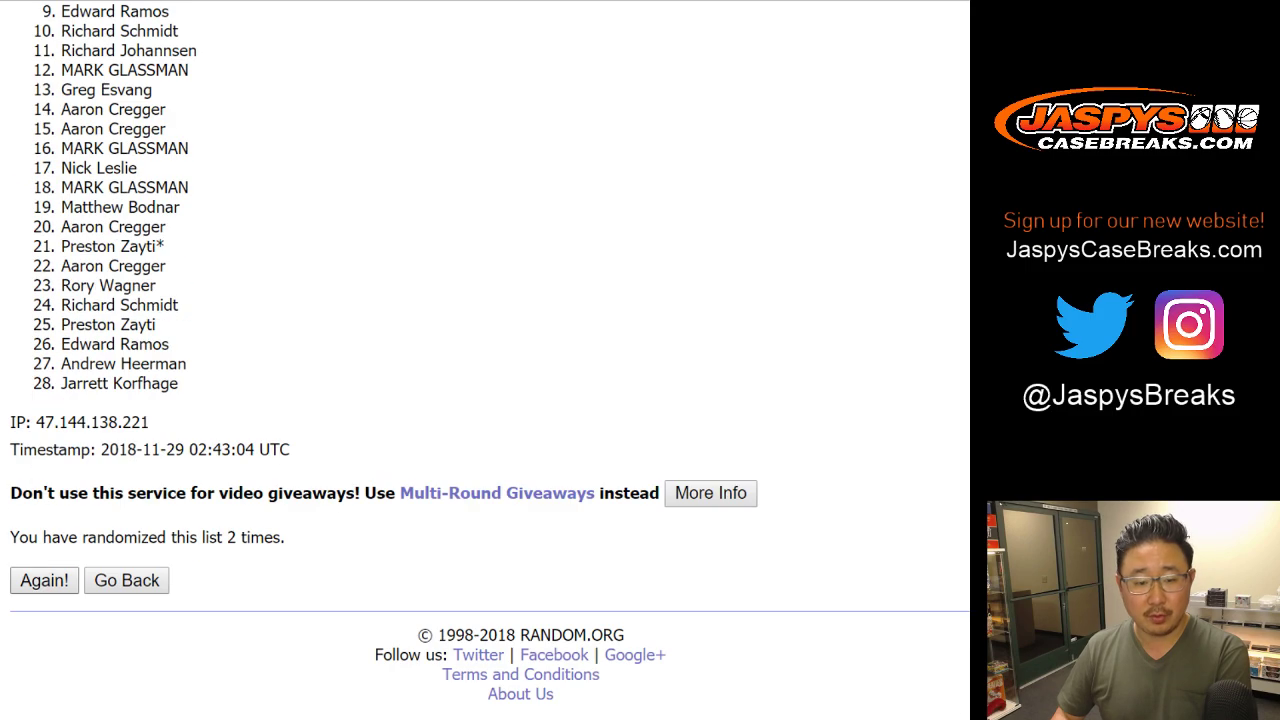
pyautogui.click(44, 580)
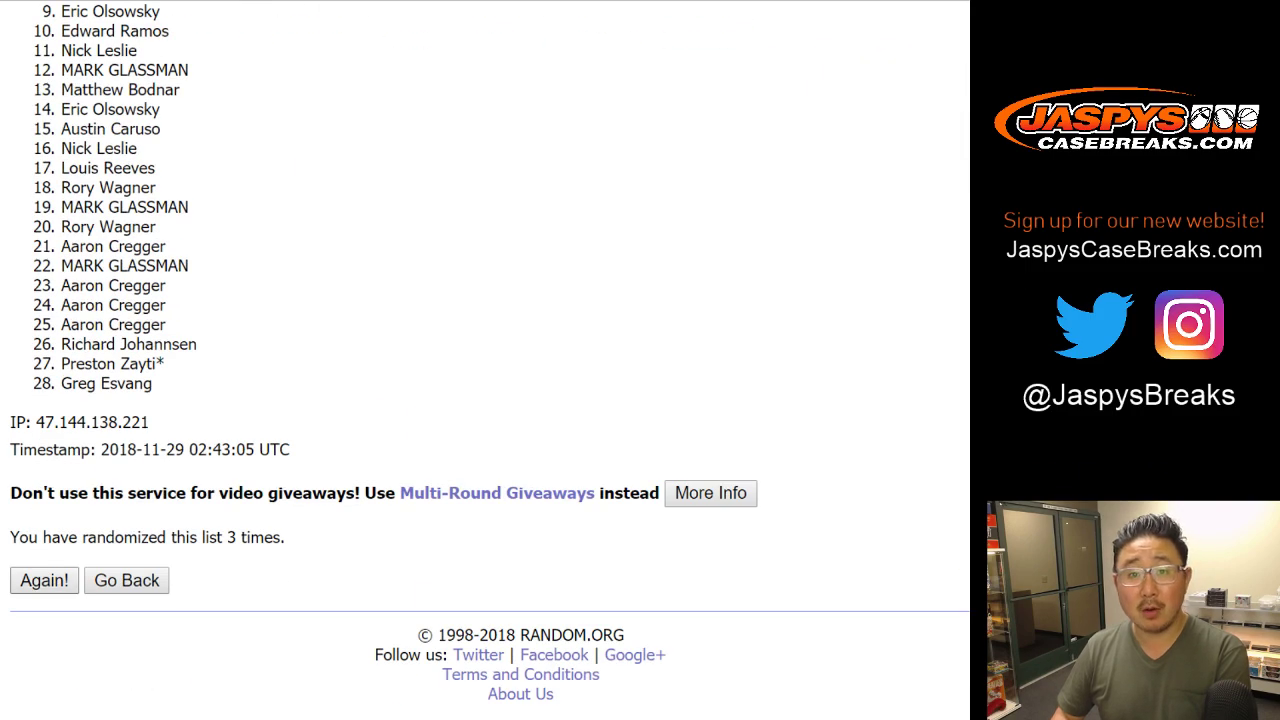
pyautogui.click(44, 580)
pyautogui.click(44, 580)
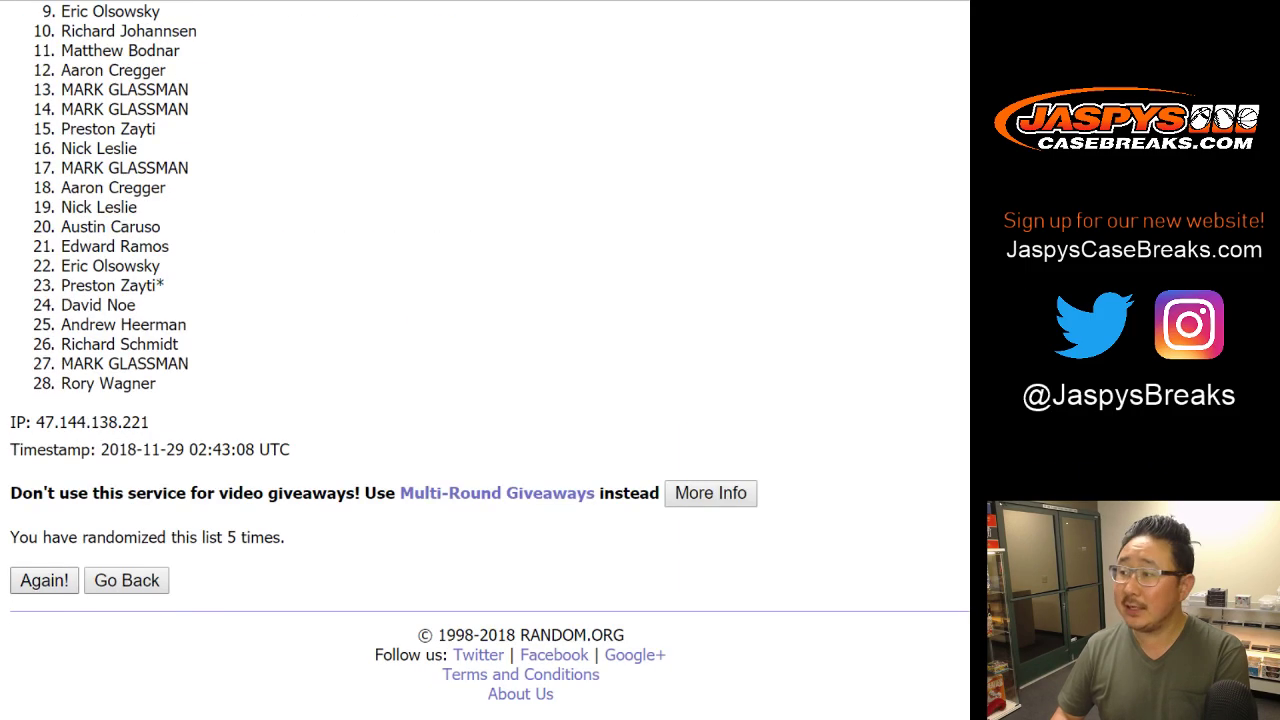
pyautogui.click(44, 580)
# Copy all 28 randomized participant names and paste them into column A of the Google Sheets break spreadsheet, starting at A1
pyautogui.scroll(6, 44, 580)
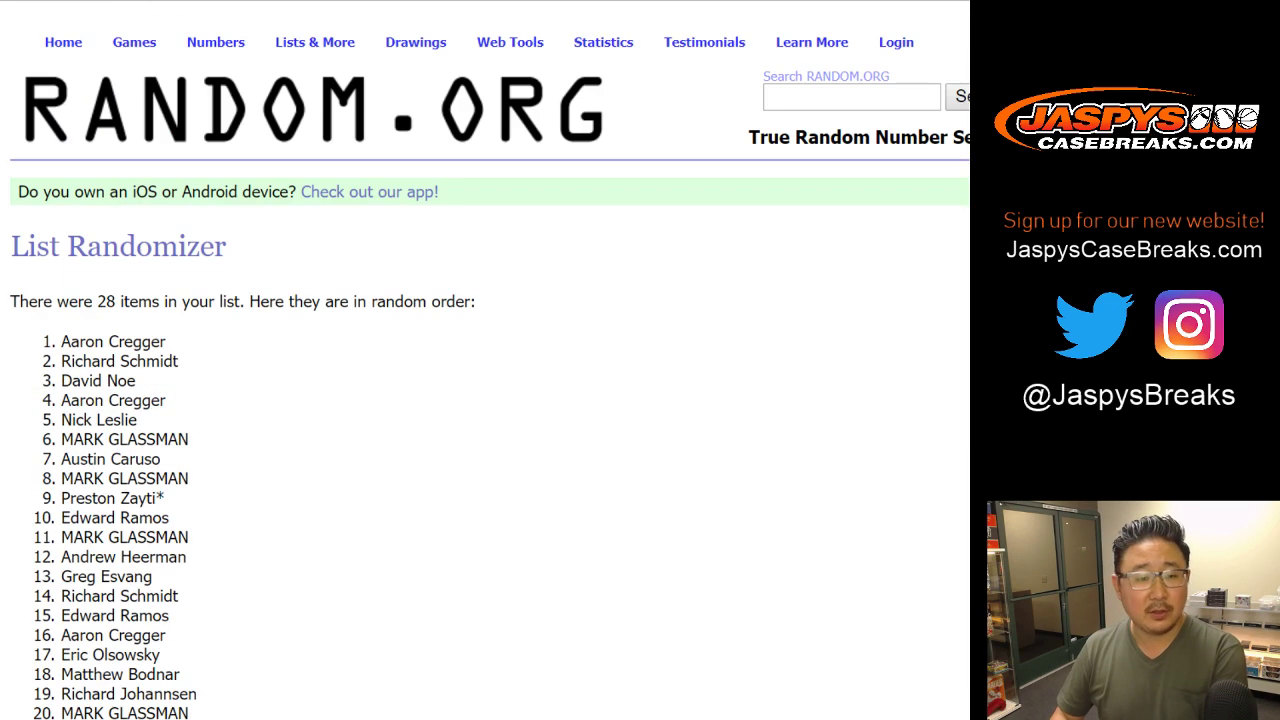
pyautogui.moveTo(60, 341); pyautogui.dragTo(160, 384)
pyautogui.hotkey('ctrl', 'c')
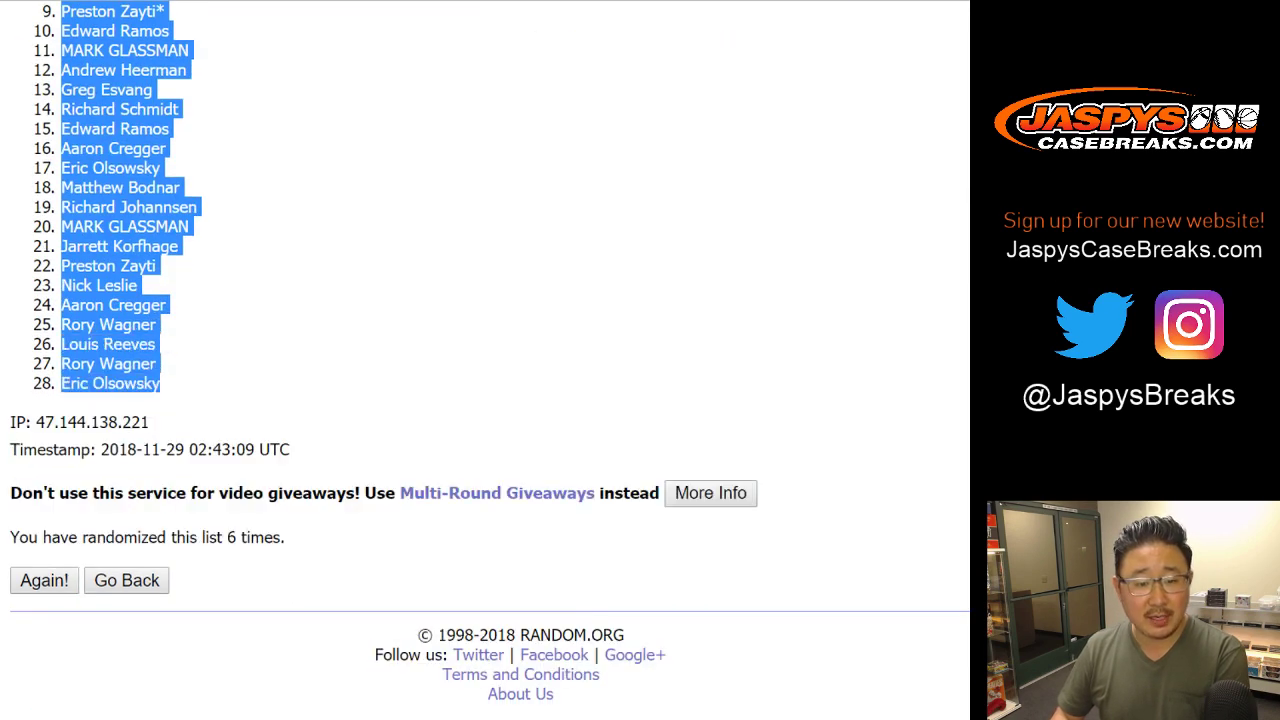
pyautogui.hotkey('ctrl', 'Tab')
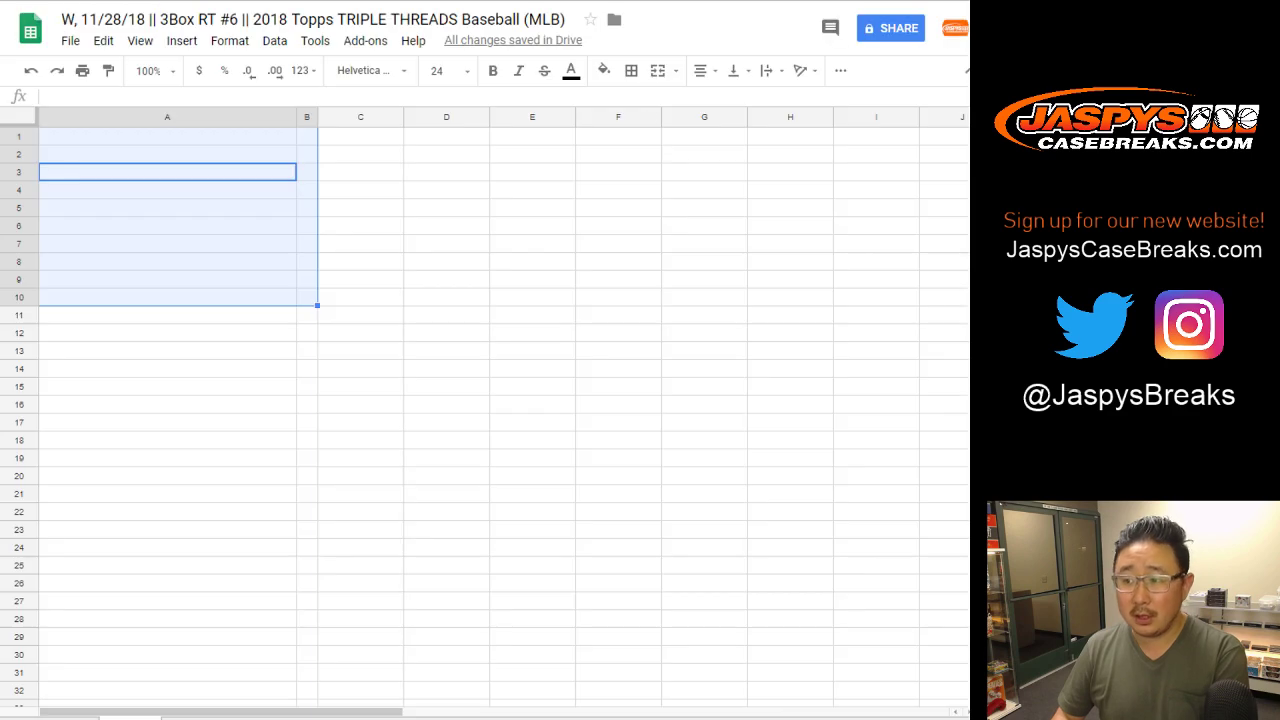
pyautogui.click(167, 136)
pyautogui.rightClick(168, 137)
pyautogui.click(205, 191)
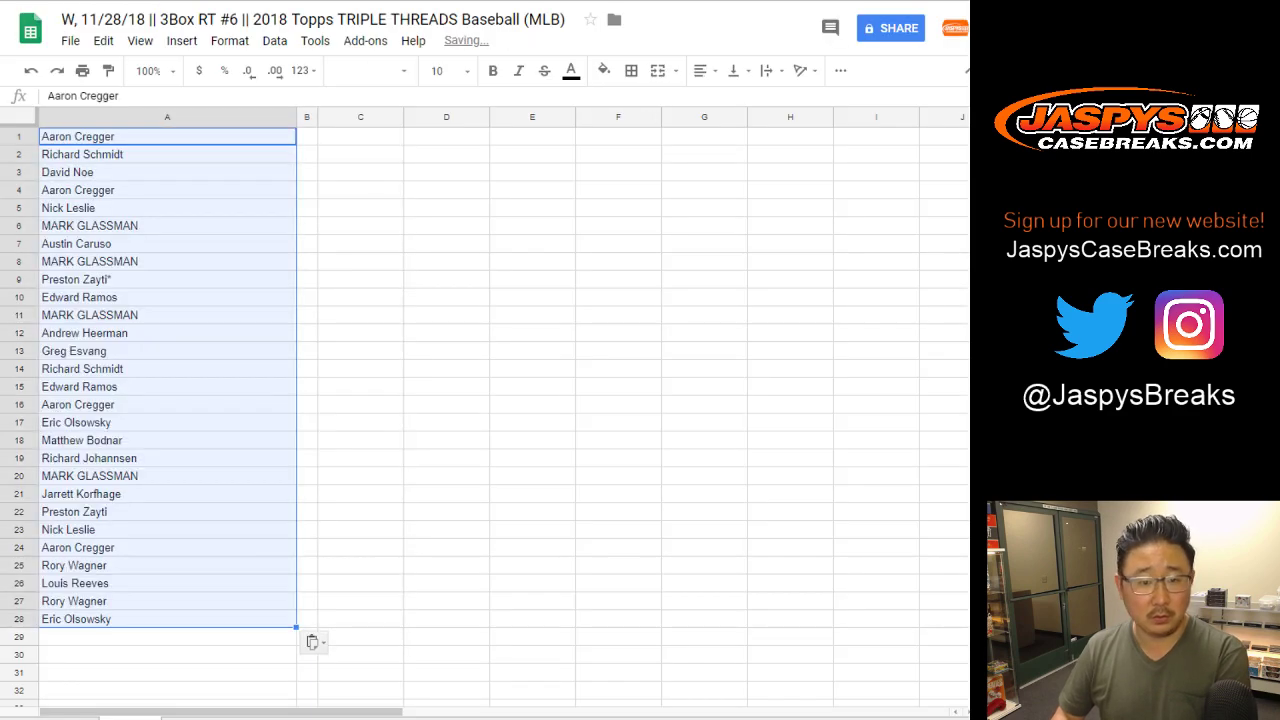
# Return to the baseball team list in the RANDOM.ORG List Randomizer and randomize it six times
pyautogui.hotkey('alt', 'Tab')
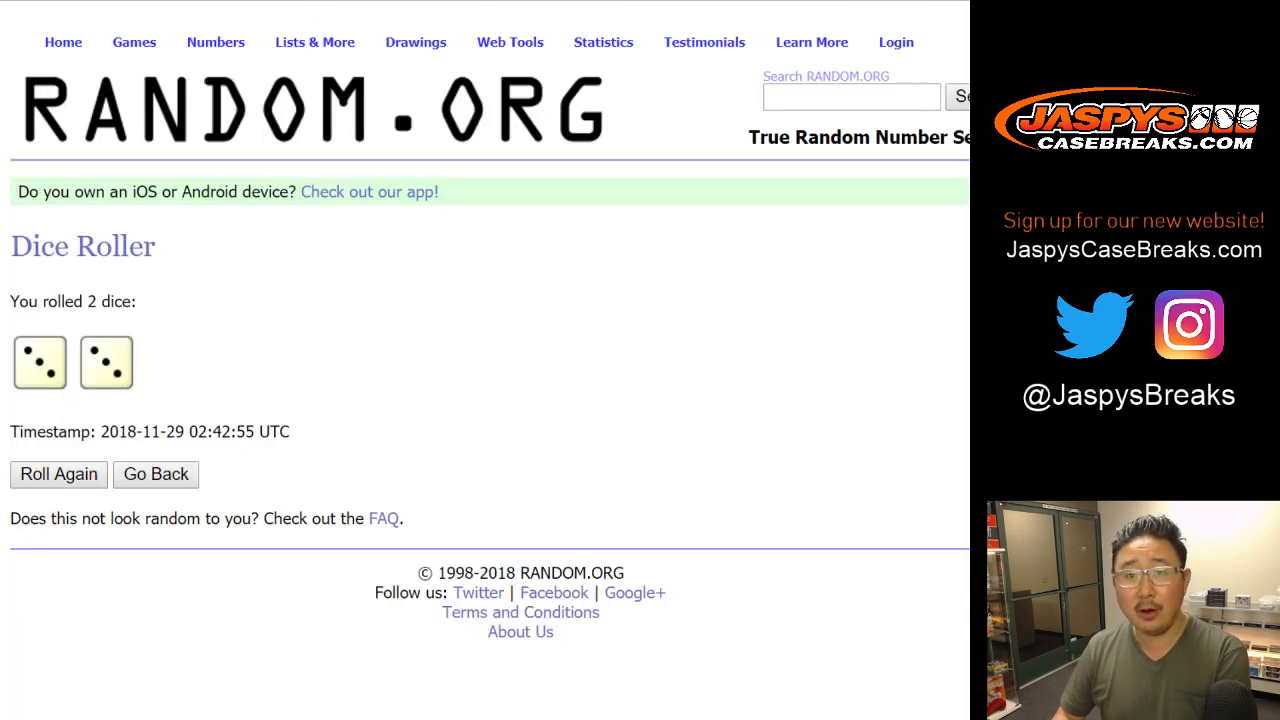
pyautogui.hotkey('ctrl', 'Tab')
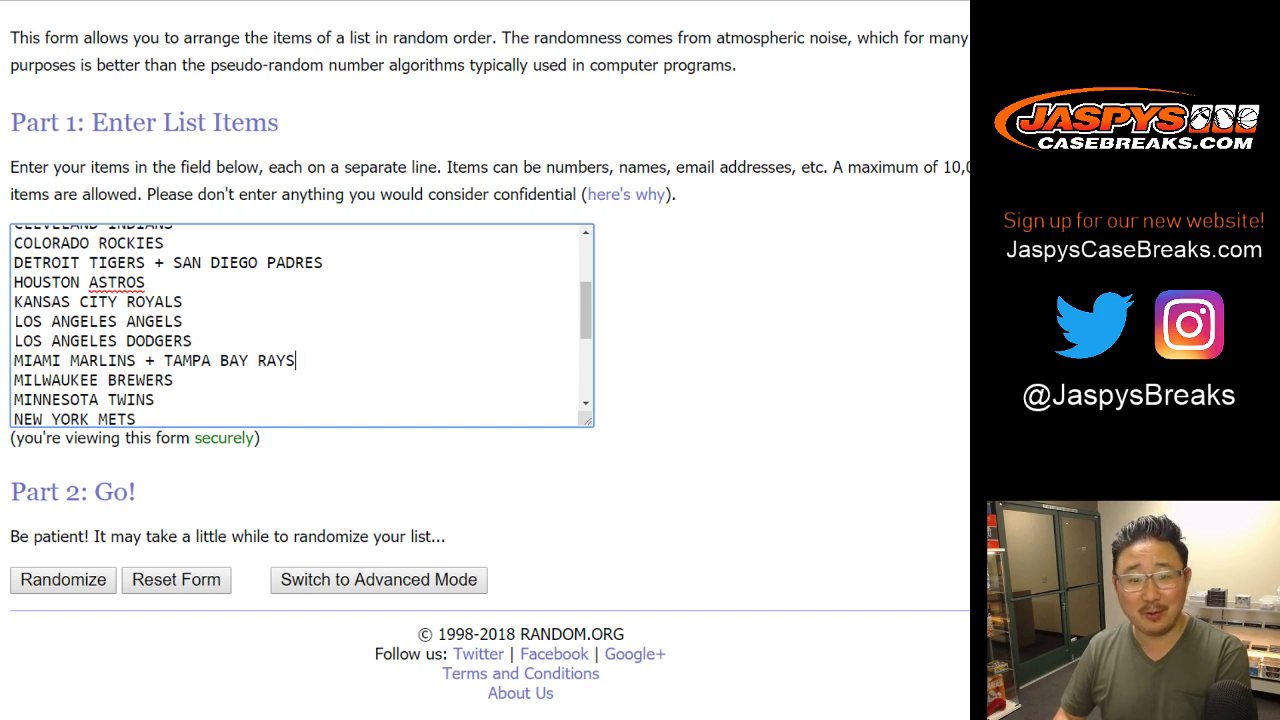
pyautogui.hotkey('alt', 'Tab')
pyautogui.hotkey('alt', 'Tab')
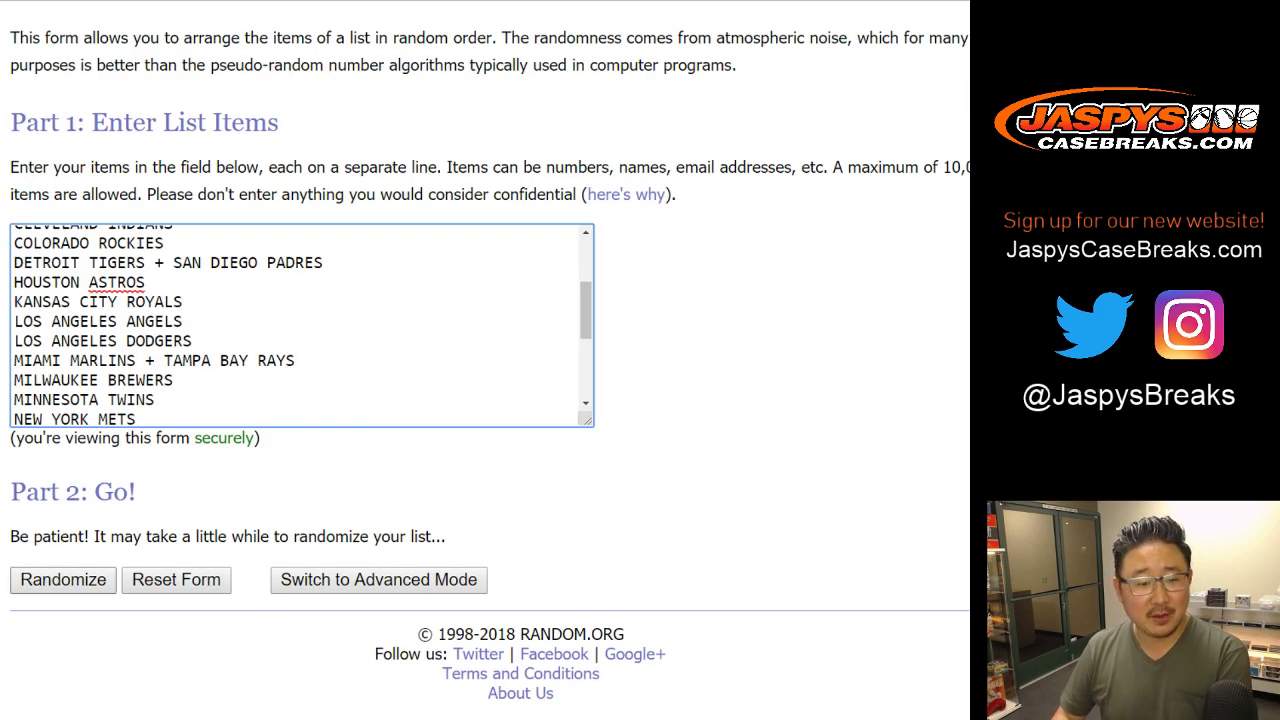
pyautogui.click(63, 580)
pyautogui.scroll(-5, 63, 579)
pyautogui.click(43, 580)
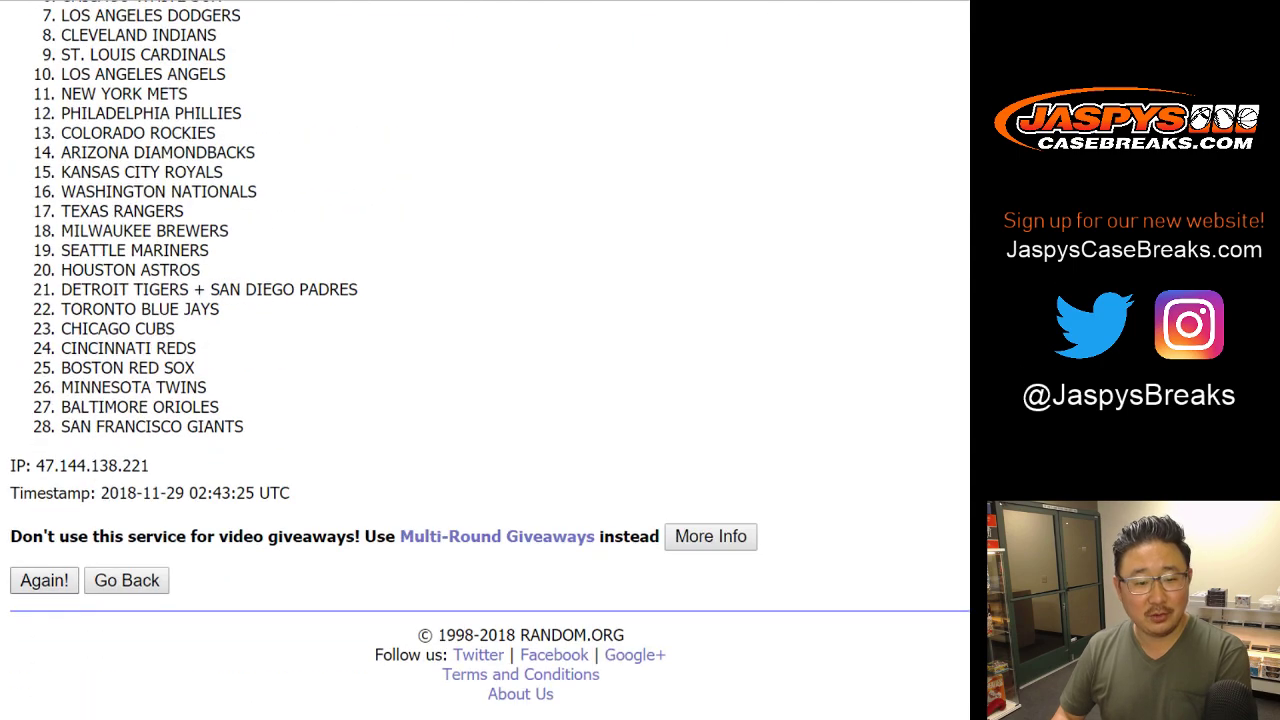
pyautogui.scroll(-5, 43, 580)
pyautogui.click(43, 580)
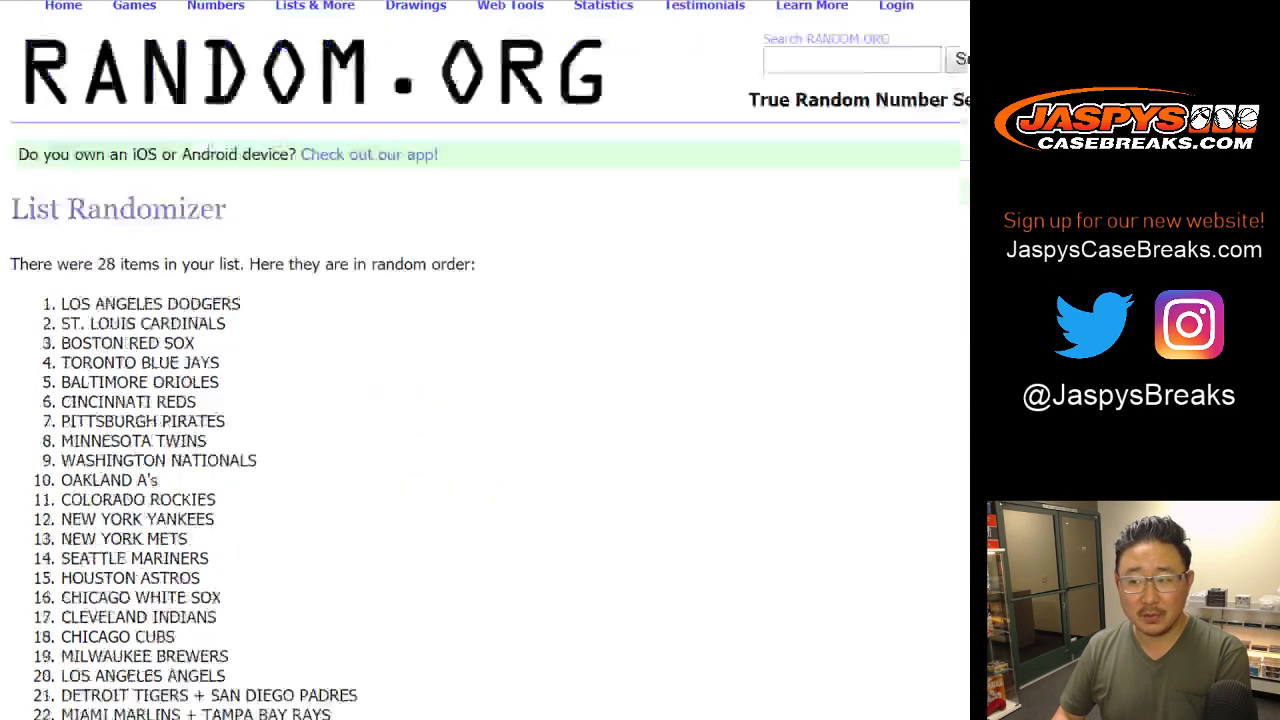
pyautogui.scroll(-5, 43, 580)
pyautogui.click(43, 580)
pyautogui.scroll(-5, 43, 580)
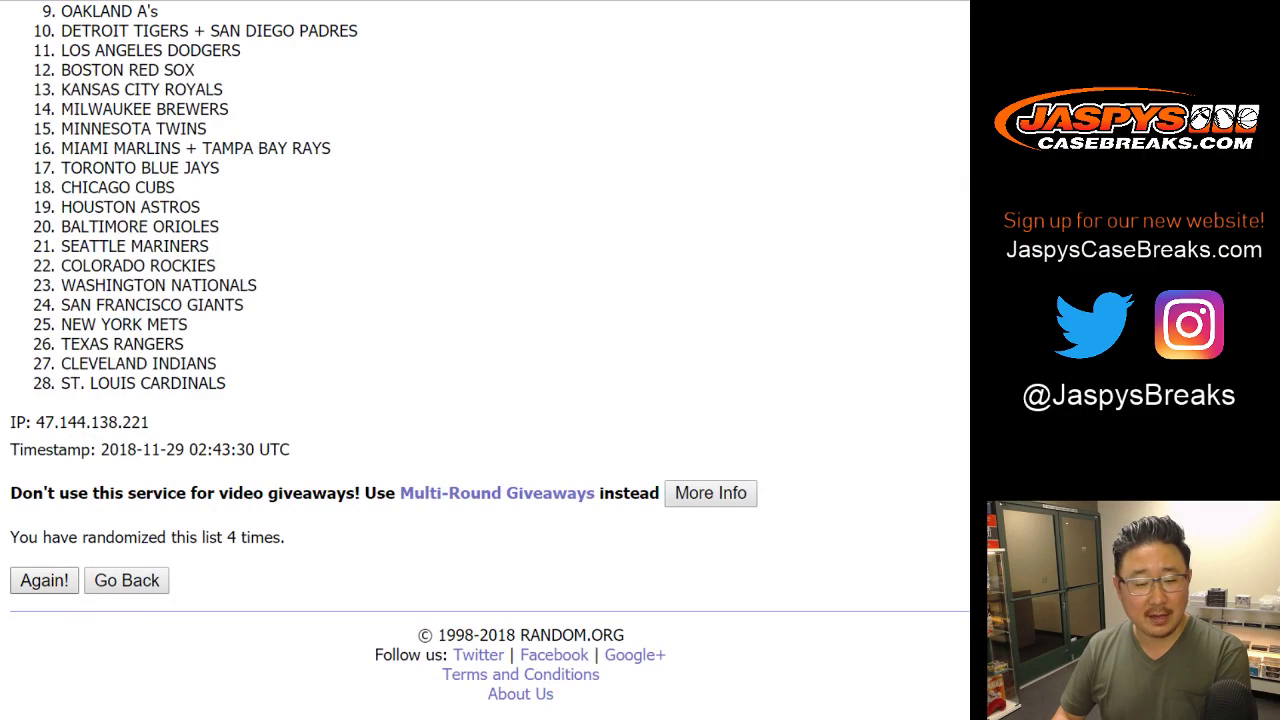
pyautogui.click(43, 580)
pyautogui.scroll(-5, 43, 580)
pyautogui.click(43, 580)
pyautogui.scroll(-5, 43, 580)
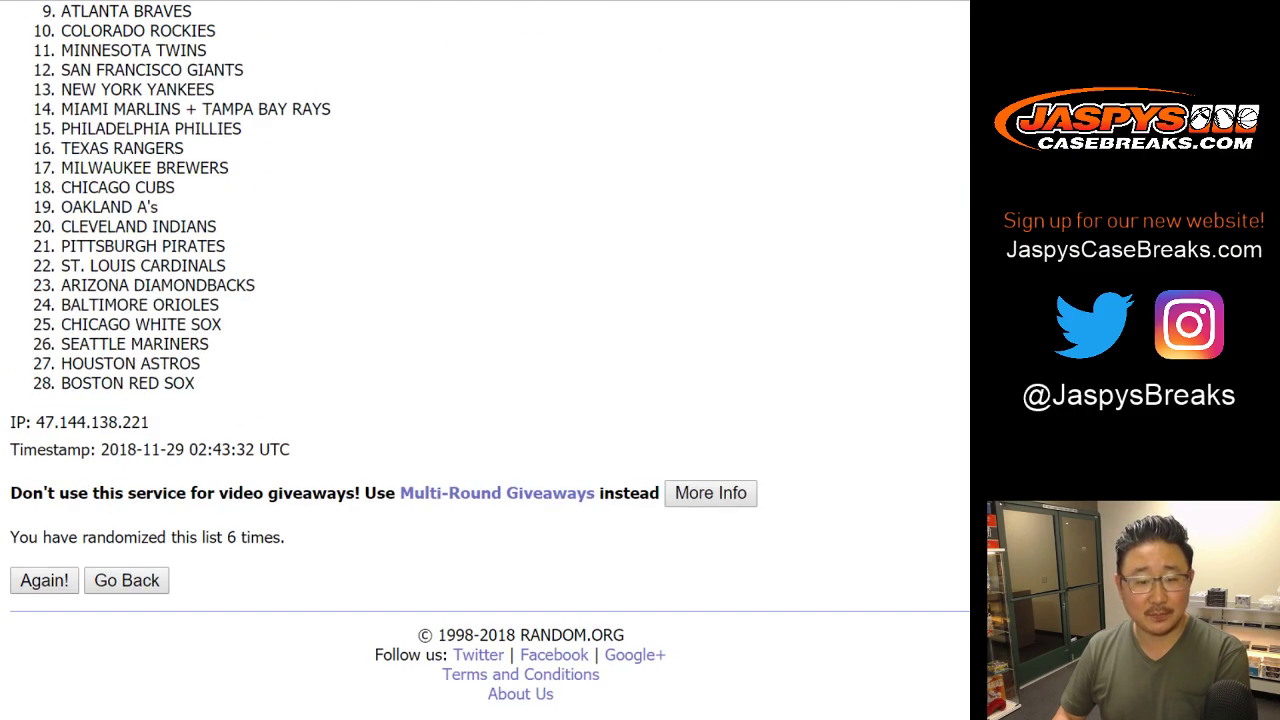
# Copy all 28 randomized team entries and paste them into column B of the Google Sheets spreadsheet, starting at B1
pyautogui.scroll(5, 485, 360)
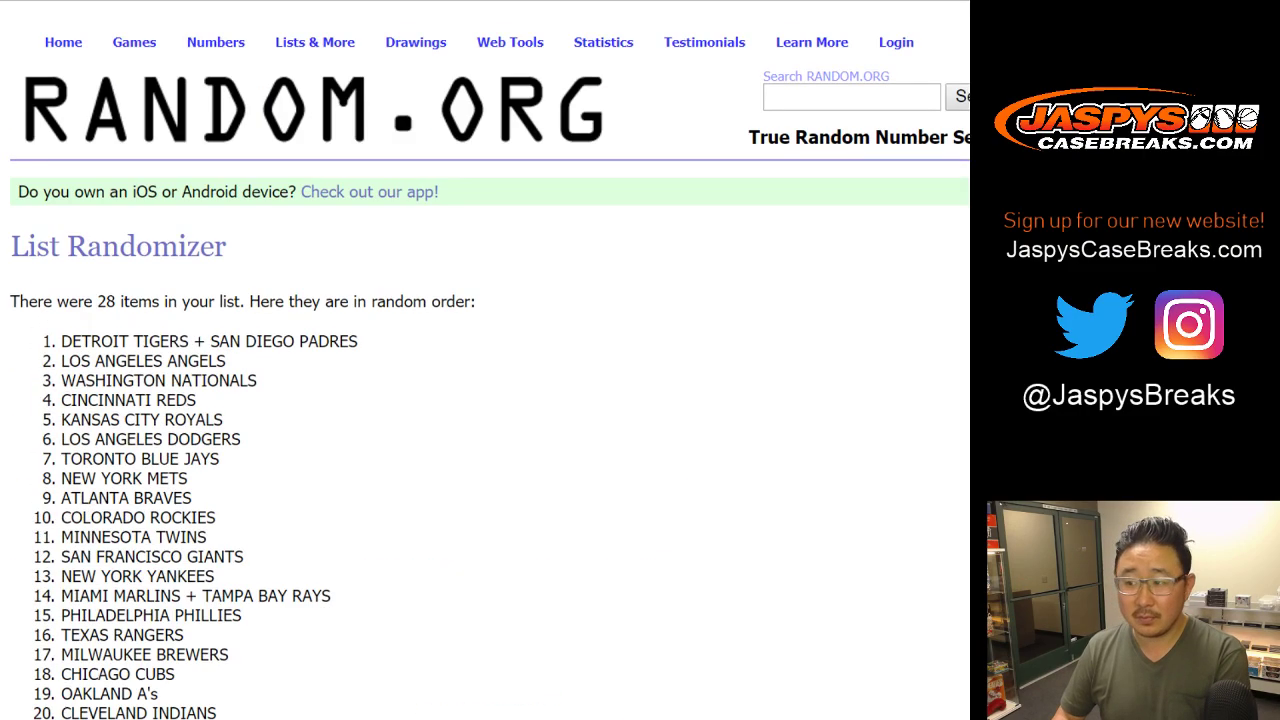
pyautogui.moveTo(61, 341); pyautogui.dragTo(195, 383)
pyautogui.hotkey('ctrl', 'c')
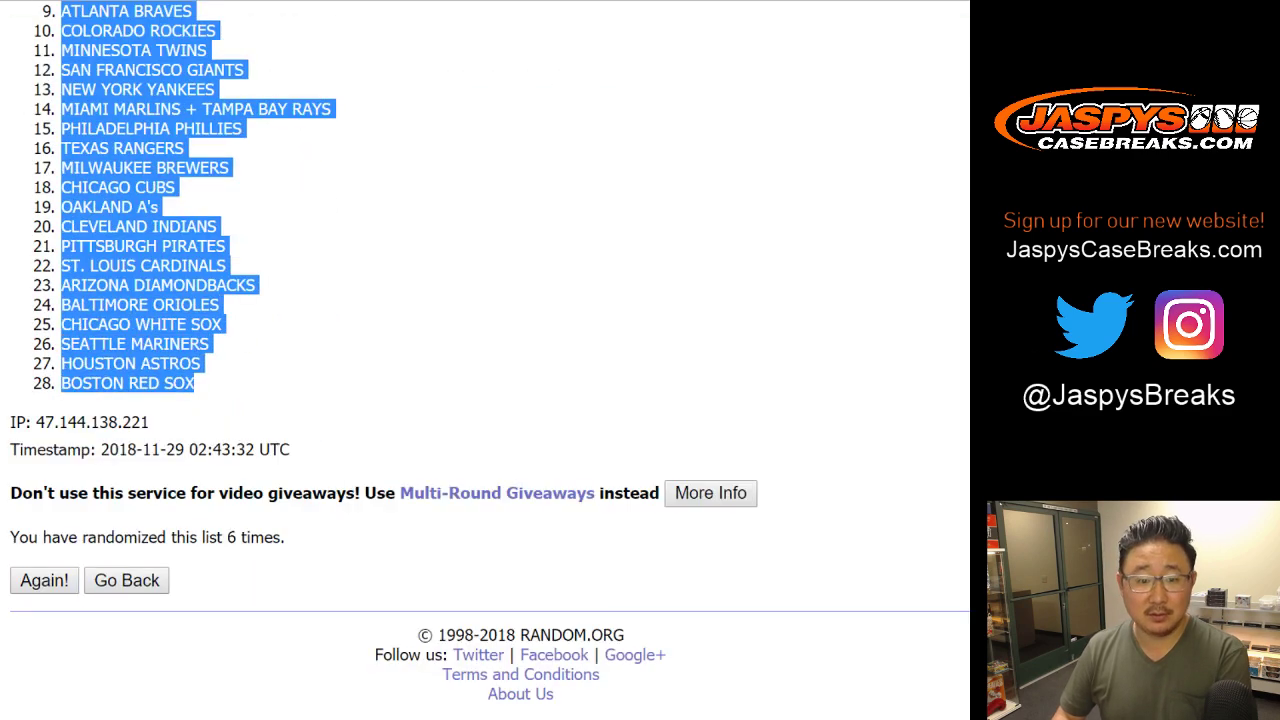
pyautogui.hotkey('ctrl', 'Tab')
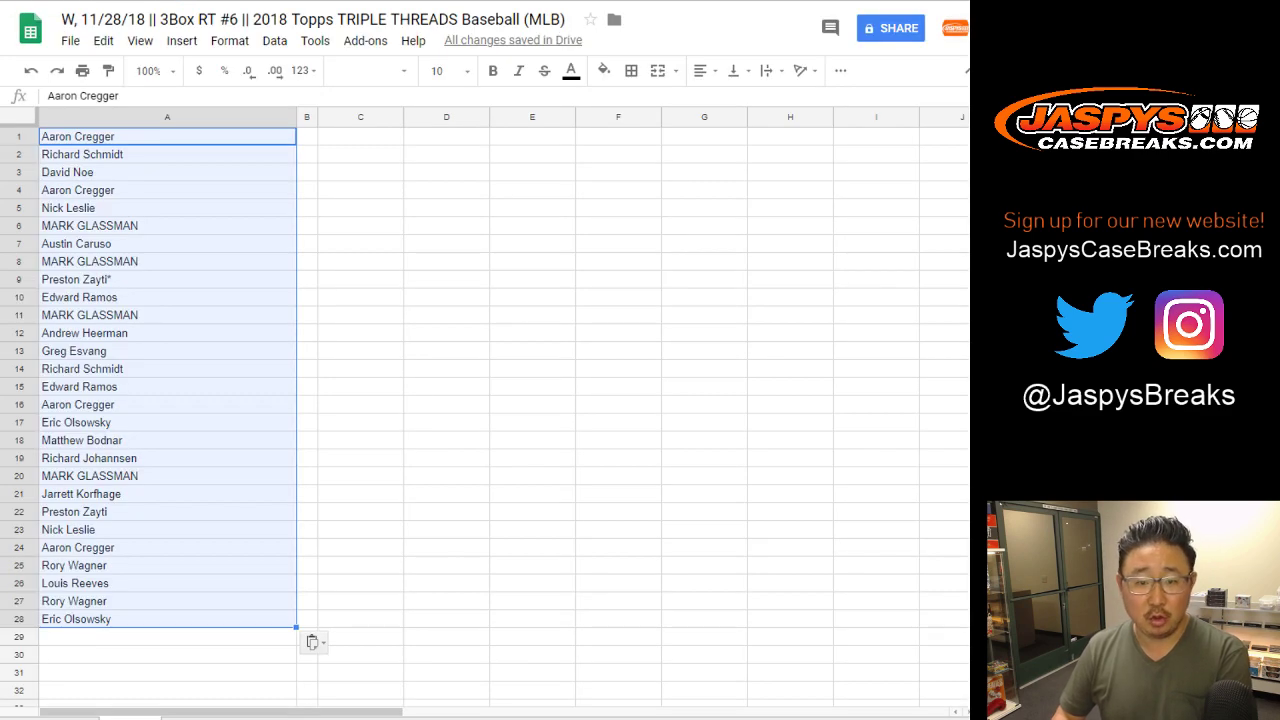
pyautogui.click(306, 136)
pyautogui.rightClick(306, 136)
pyautogui.click(340, 198)
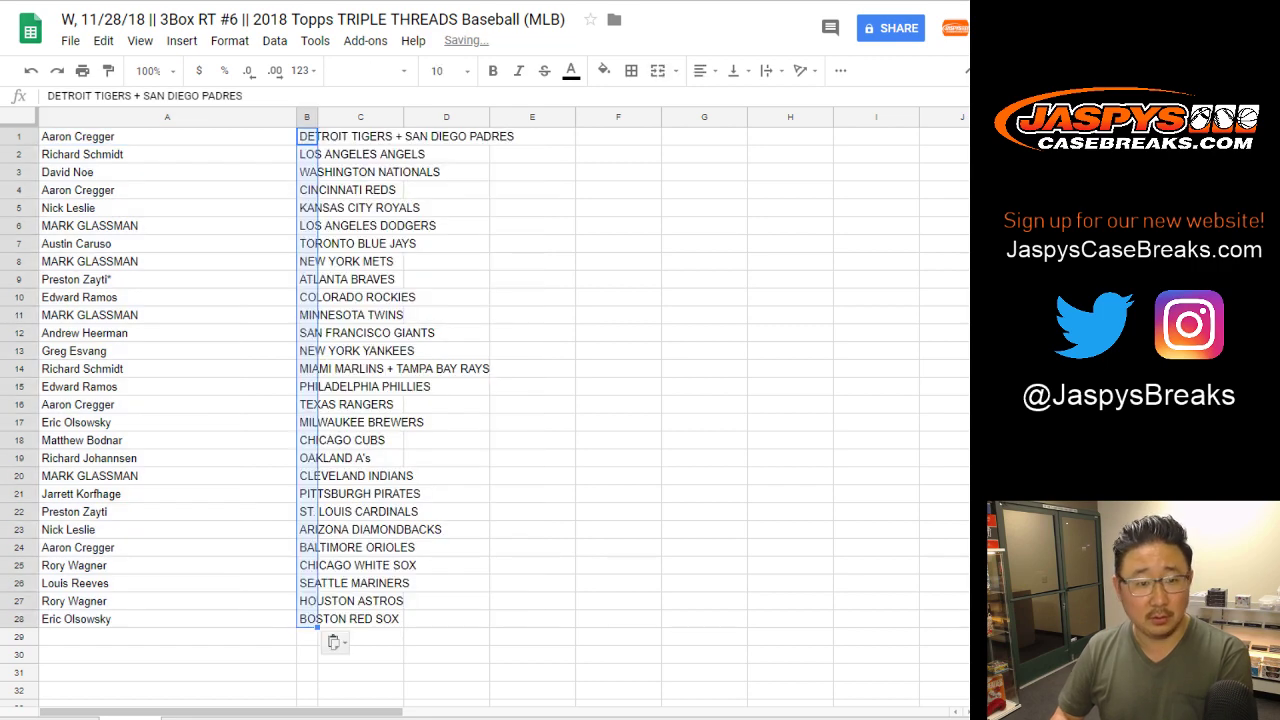
# Format the whole sheet in Helvetica at size 14 and fit the column widths to their contents
pyautogui.hotkey('ctrl', 'a')
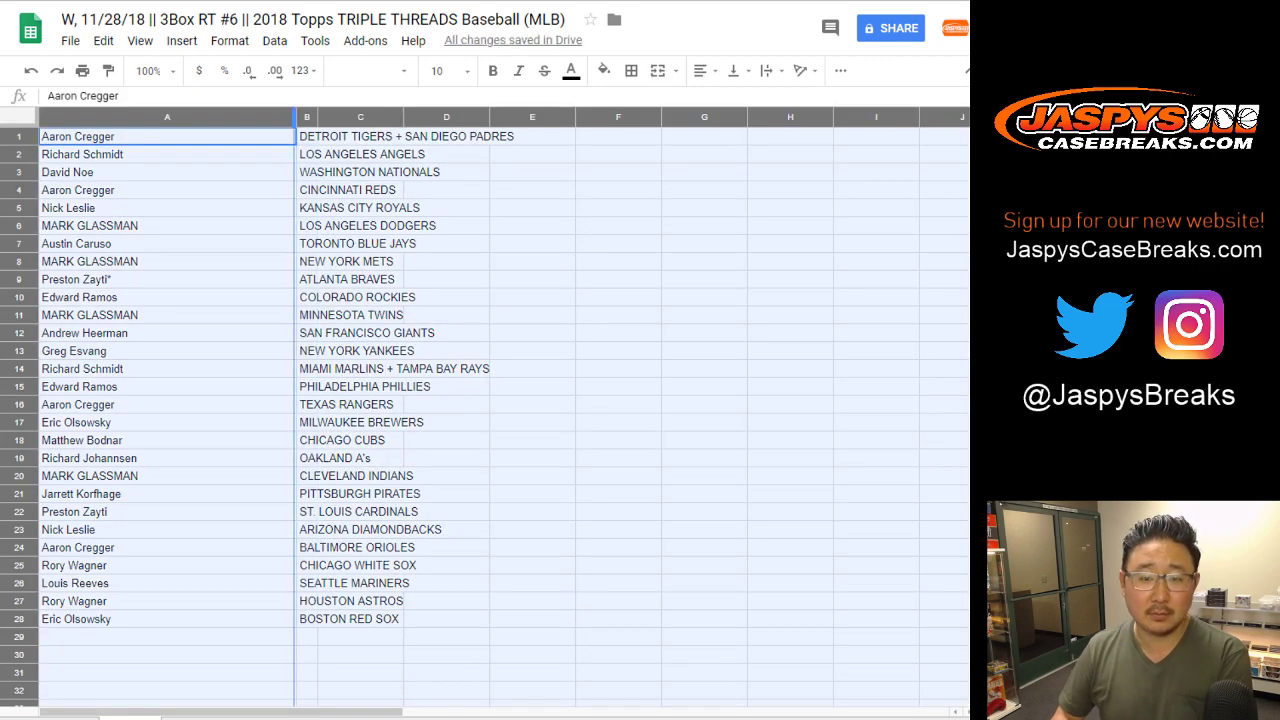
pyautogui.doubleClick(295, 117)
pyautogui.click(371, 71)
pyautogui.click(395, 134)
pyautogui.click(447, 71)
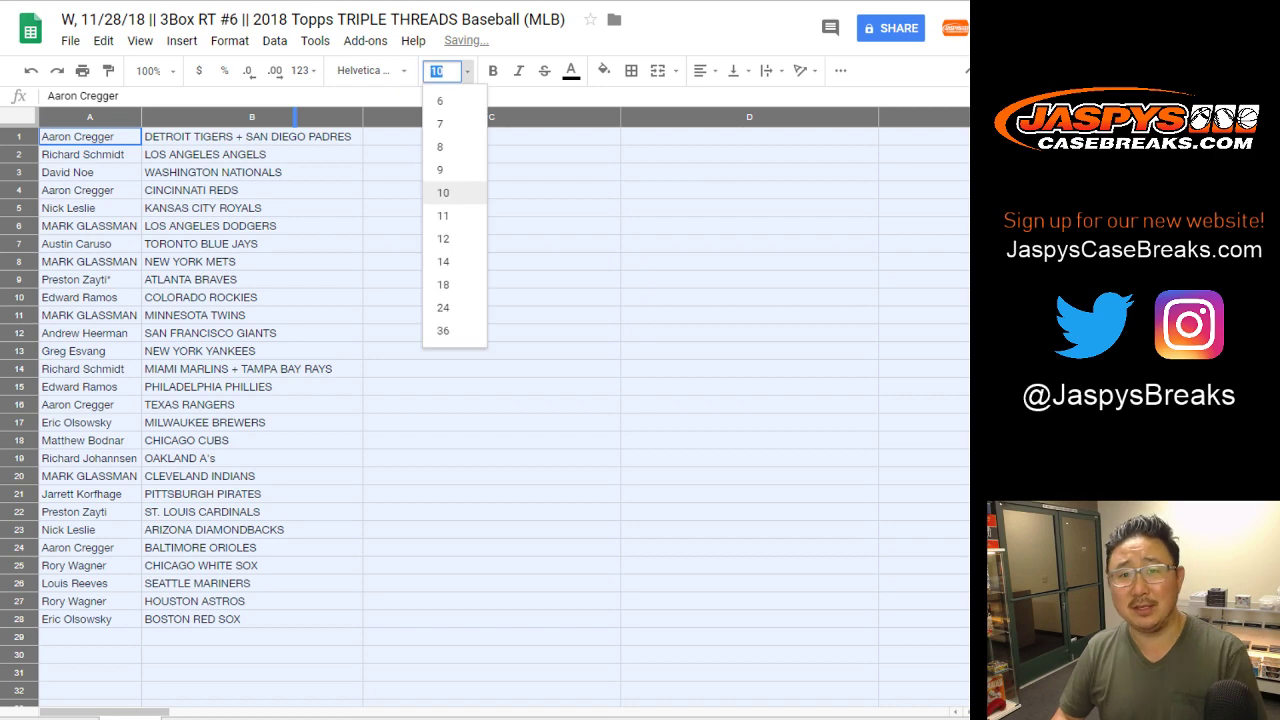
pyautogui.write('14')
pyautogui.press('Return')
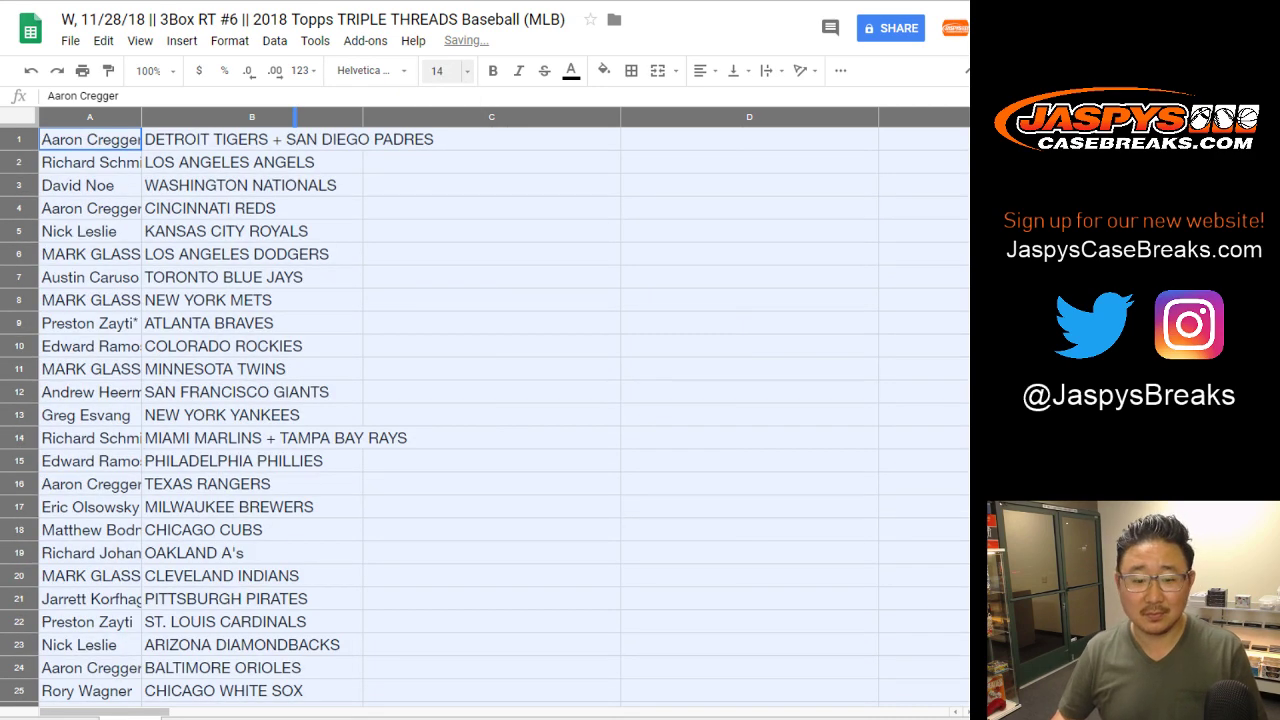
pyautogui.doubleClick(141, 117)
# Go through the participant and team pairings one row at a time, selecting each row from 1 to 28
pyautogui.click(19, 139)
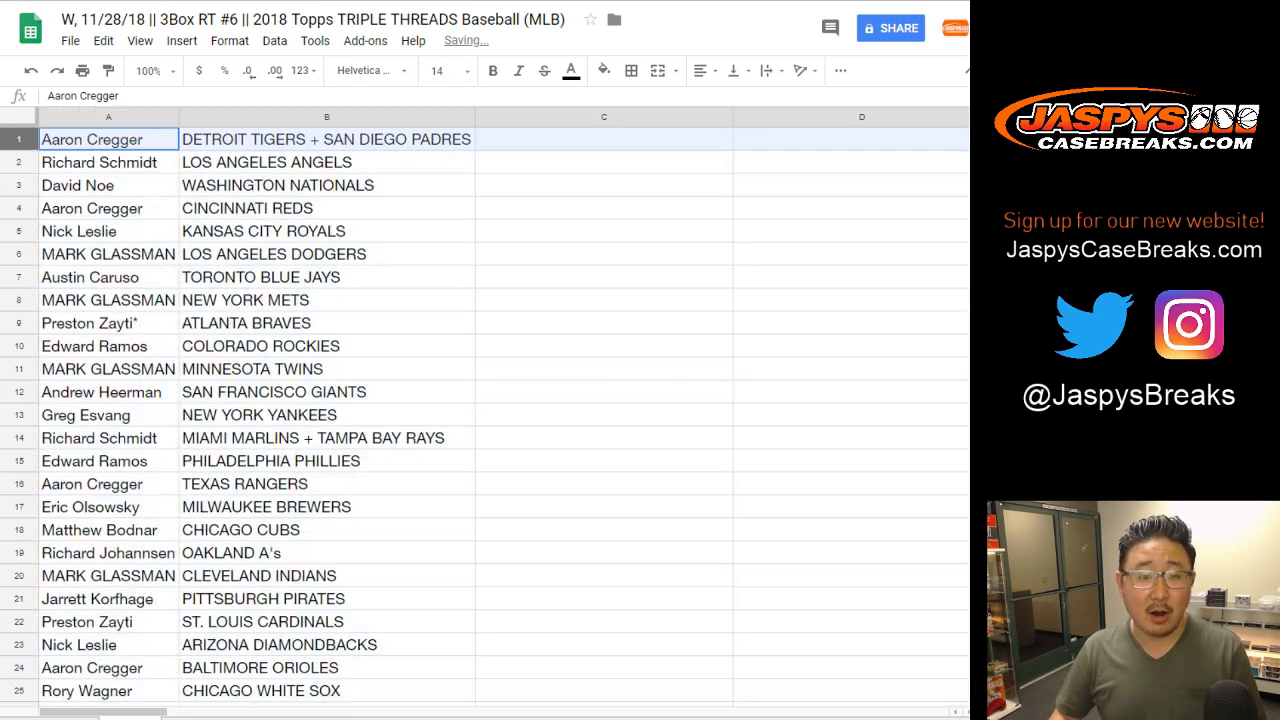
pyautogui.click(19, 162)
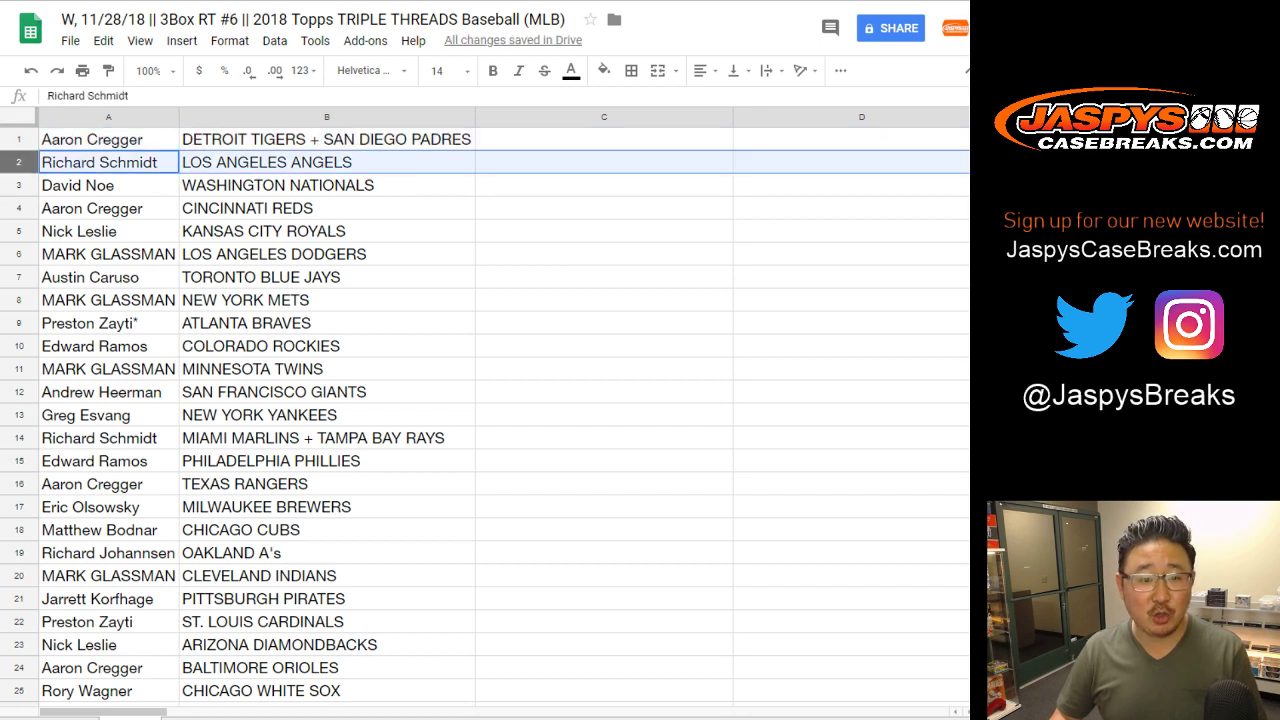
pyautogui.click(19, 185)
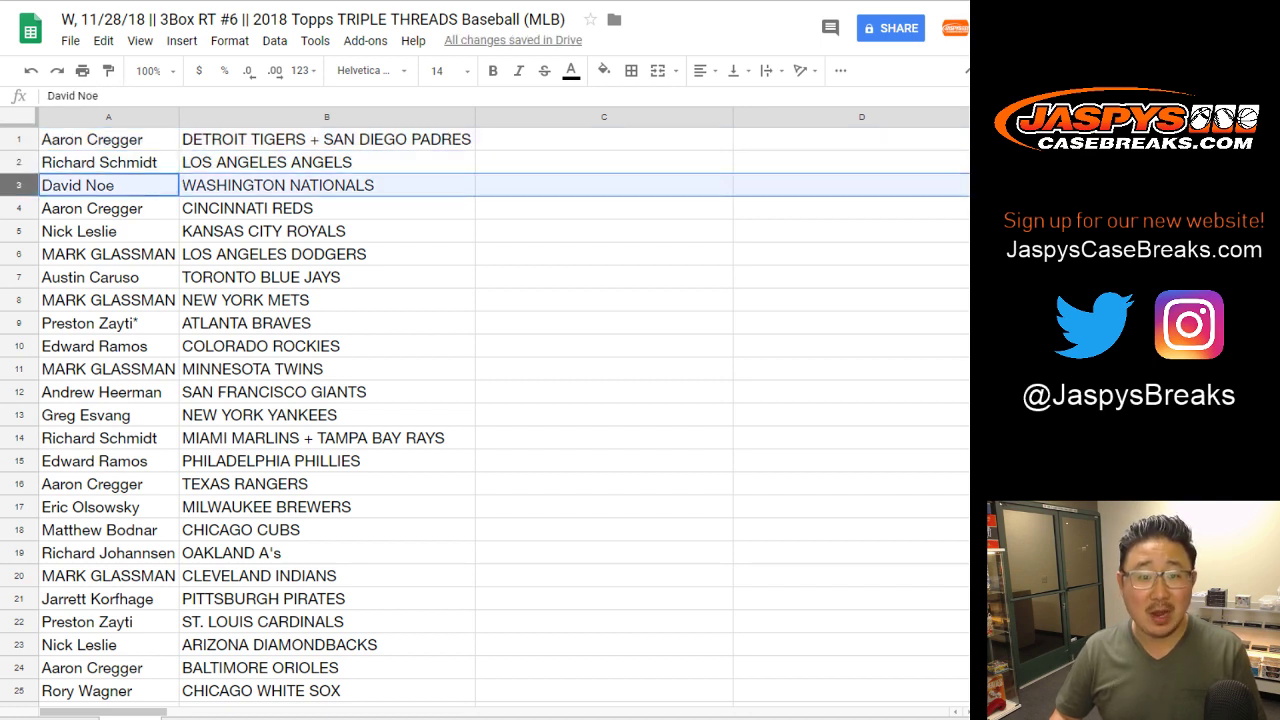
pyautogui.click(19, 208)
pyautogui.click(19, 231)
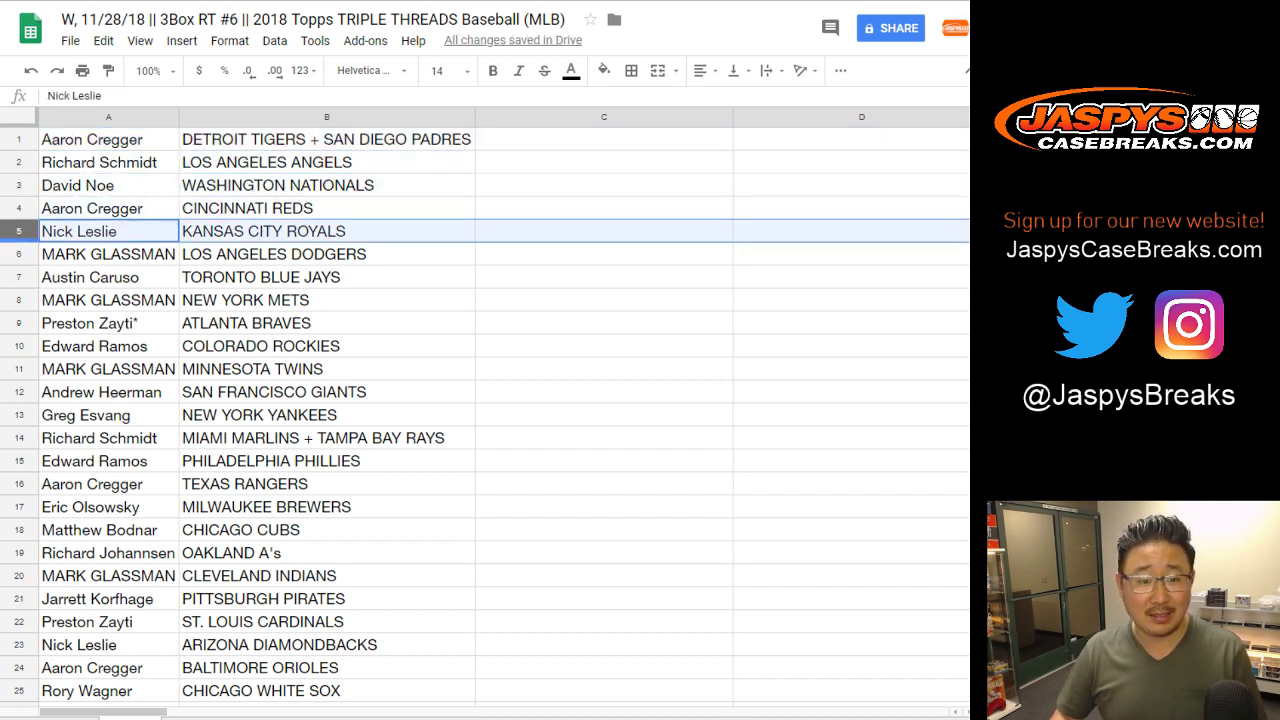
pyautogui.click(19, 254)
pyautogui.click(19, 277)
pyautogui.scroll(-1, 19, 277)
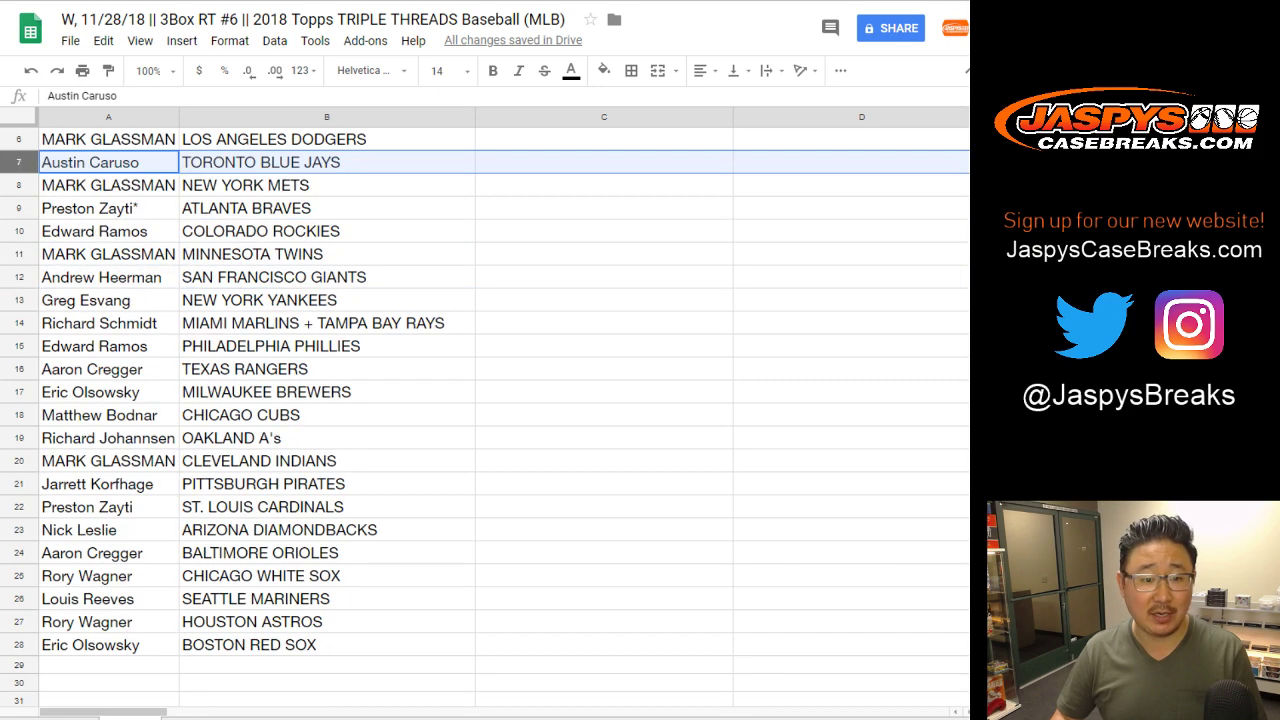
pyautogui.click(19, 185)
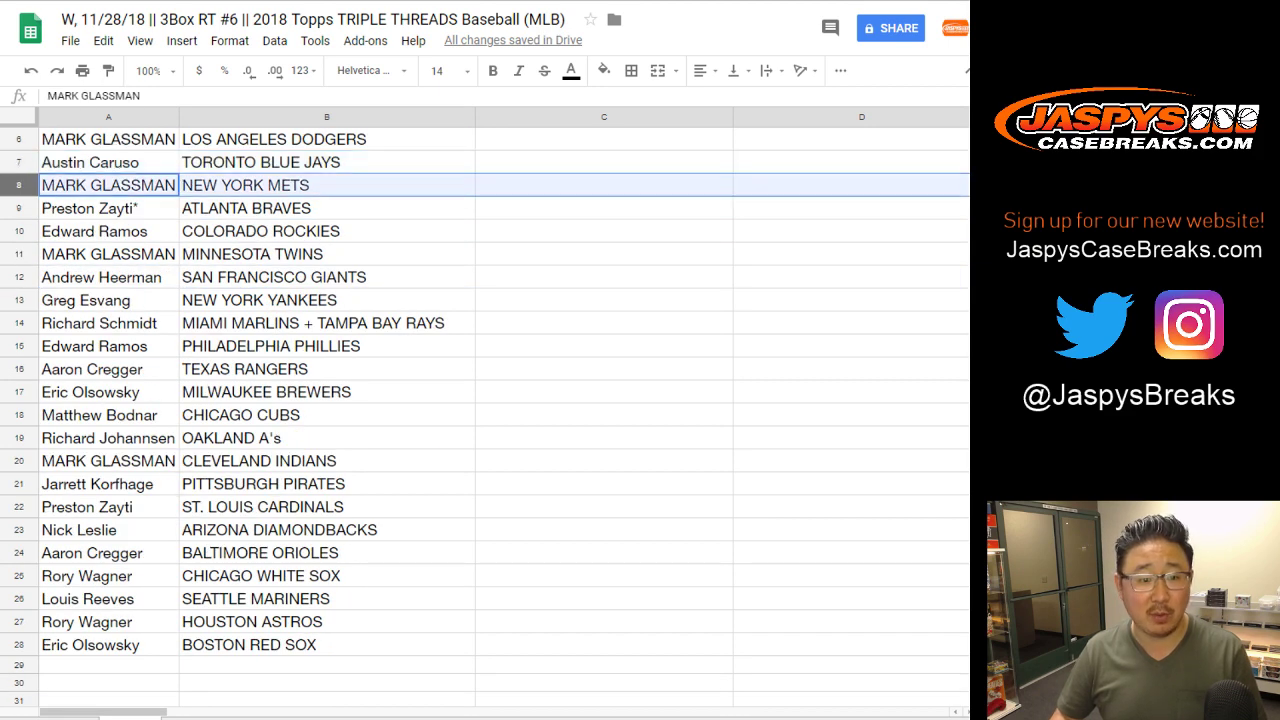
pyautogui.click(19, 208)
pyautogui.click(19, 231)
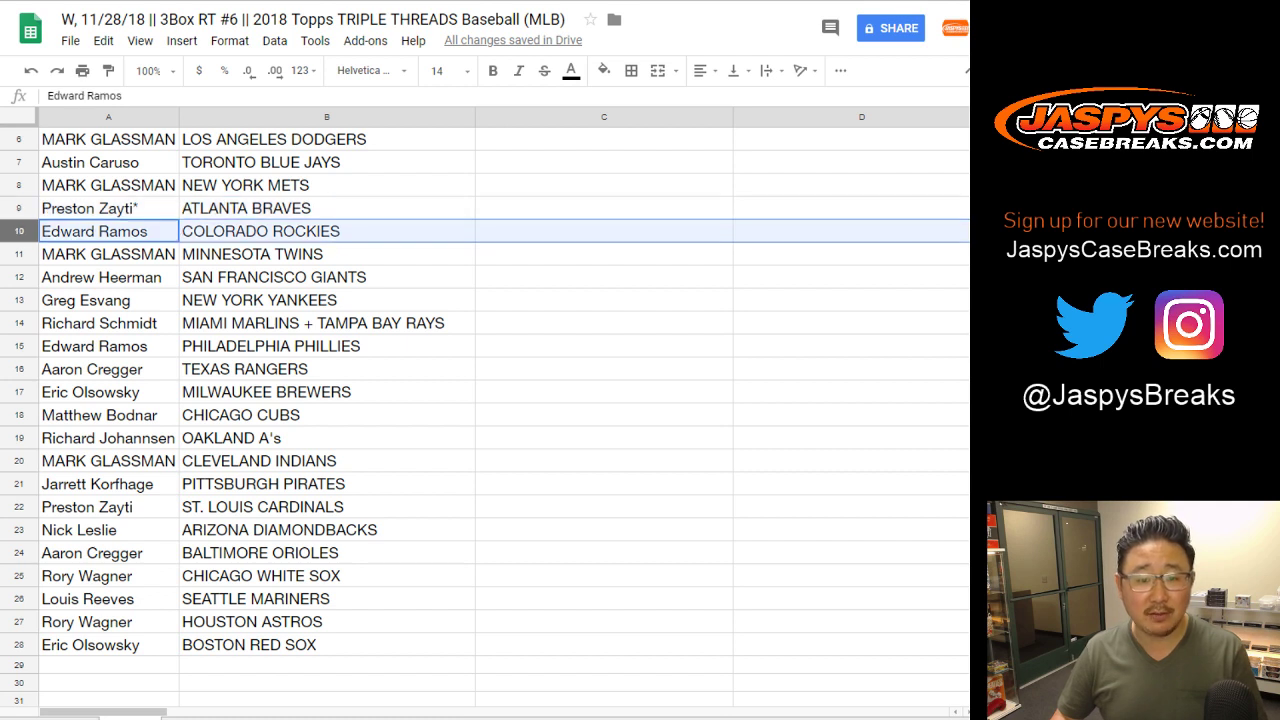
pyautogui.click(19, 255)
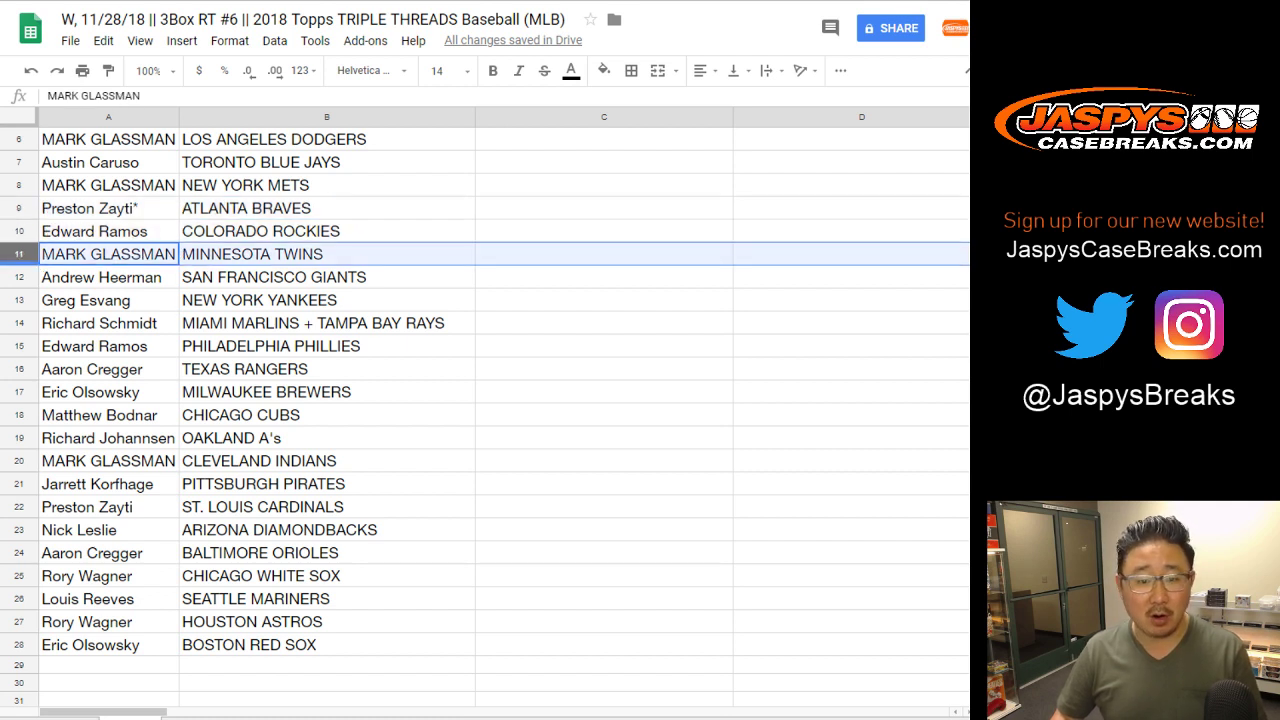
pyautogui.click(19, 278)
pyautogui.click(19, 301)
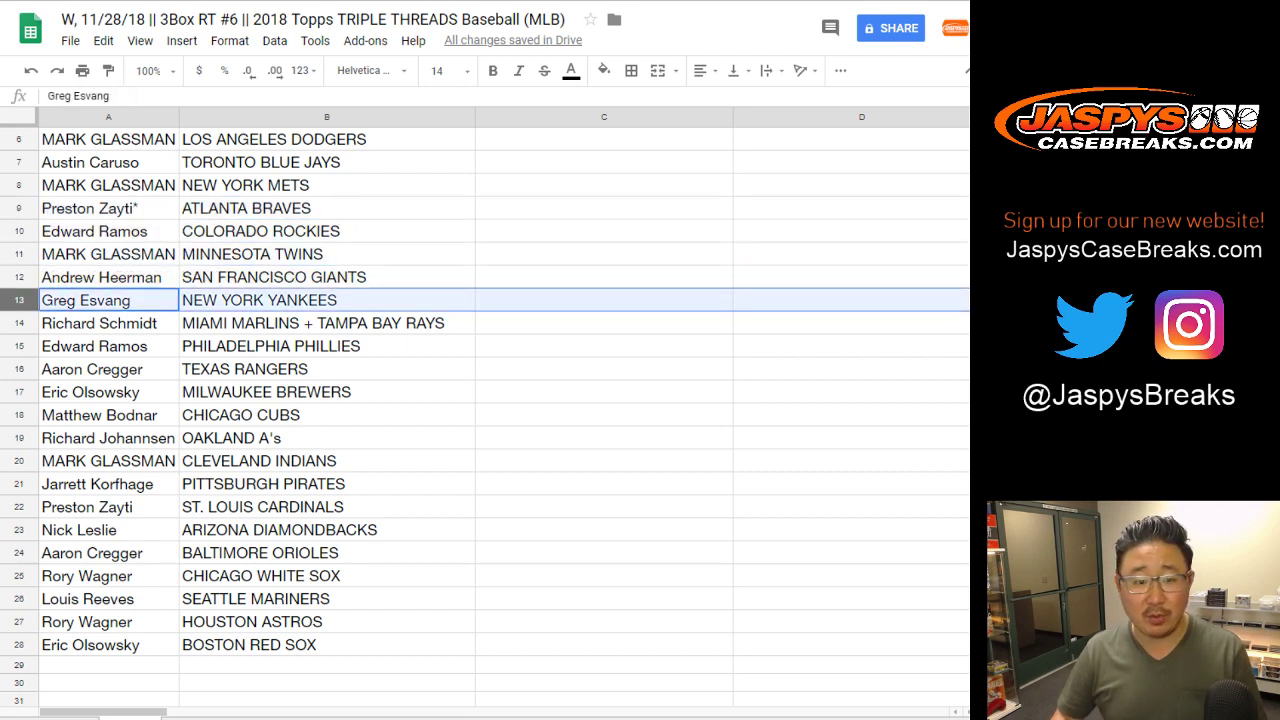
pyautogui.click(19, 324)
pyautogui.click(19, 347)
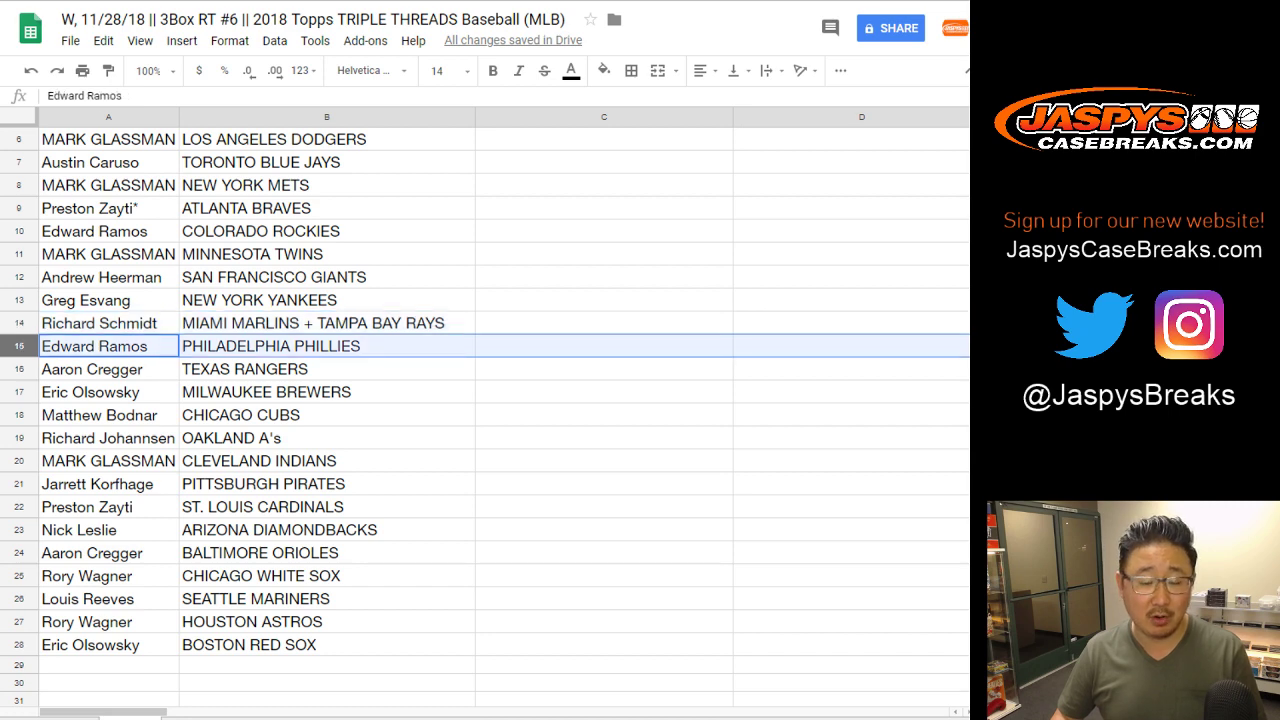
pyautogui.click(19, 370)
pyautogui.click(19, 393)
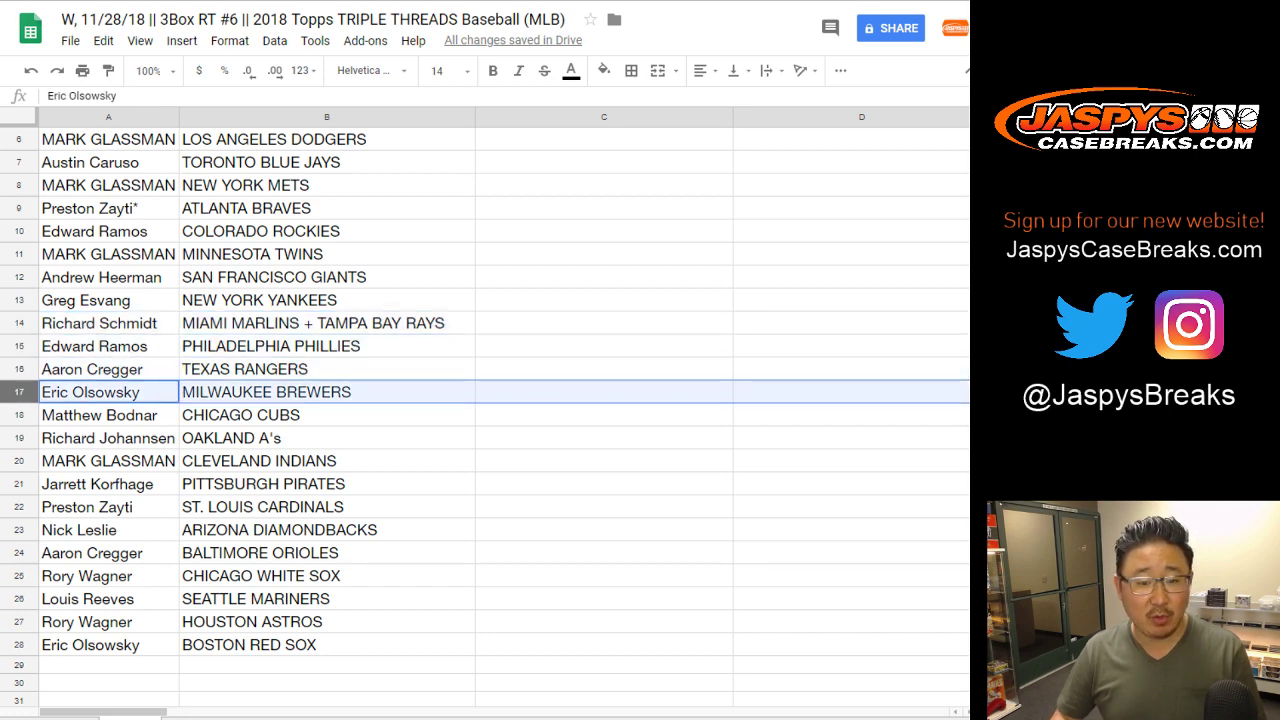
pyautogui.click(19, 416)
pyautogui.scroll(-1, 19, 416)
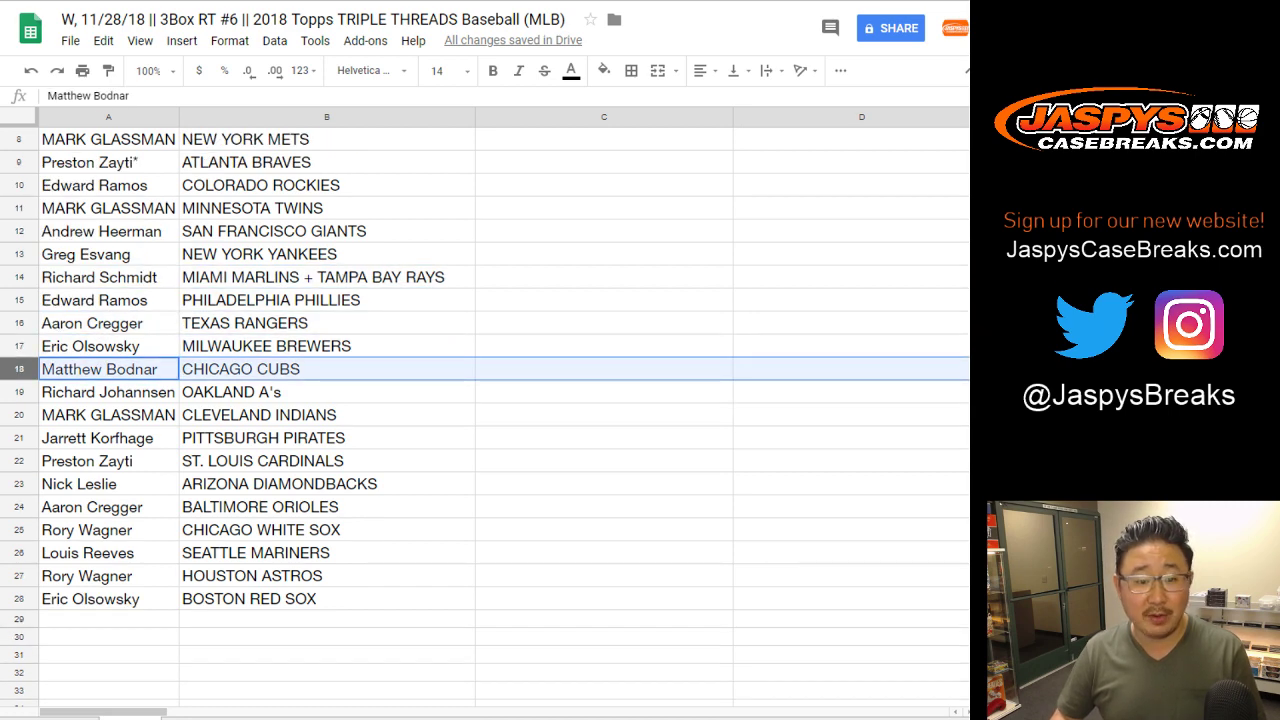
pyautogui.click(19, 393)
pyautogui.click(19, 415)
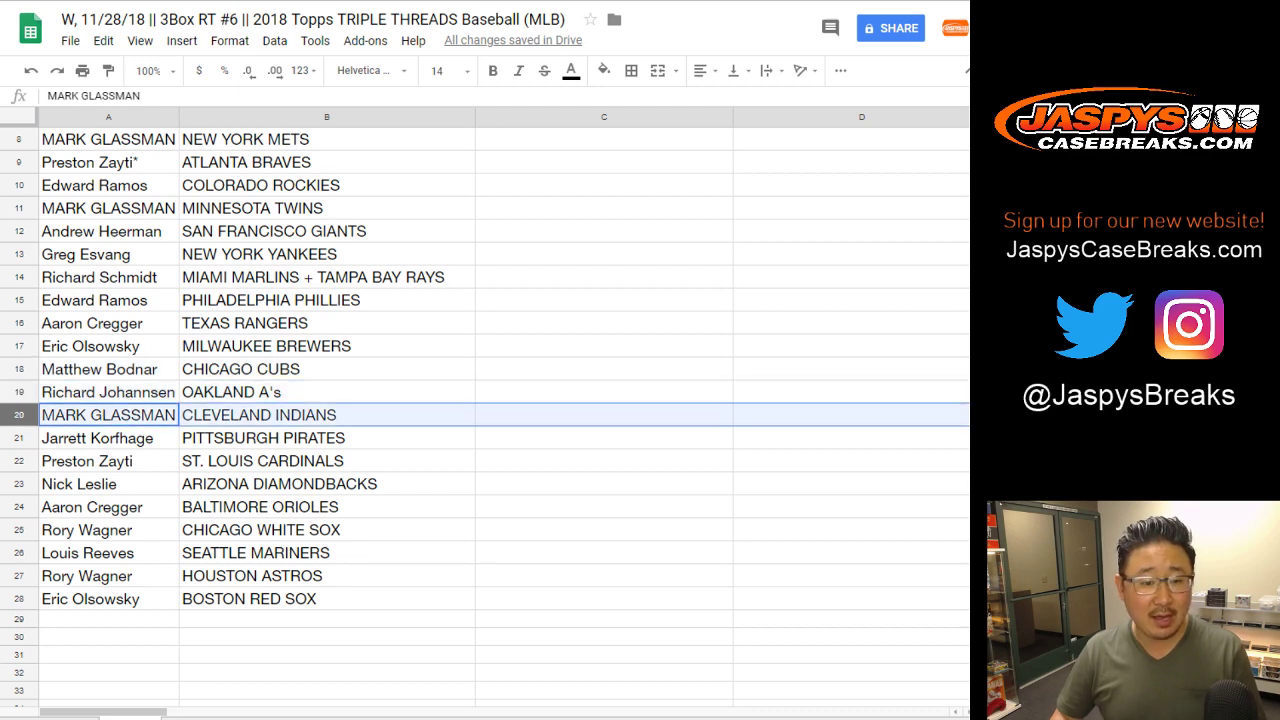
pyautogui.click(19, 438)
pyautogui.click(19, 461)
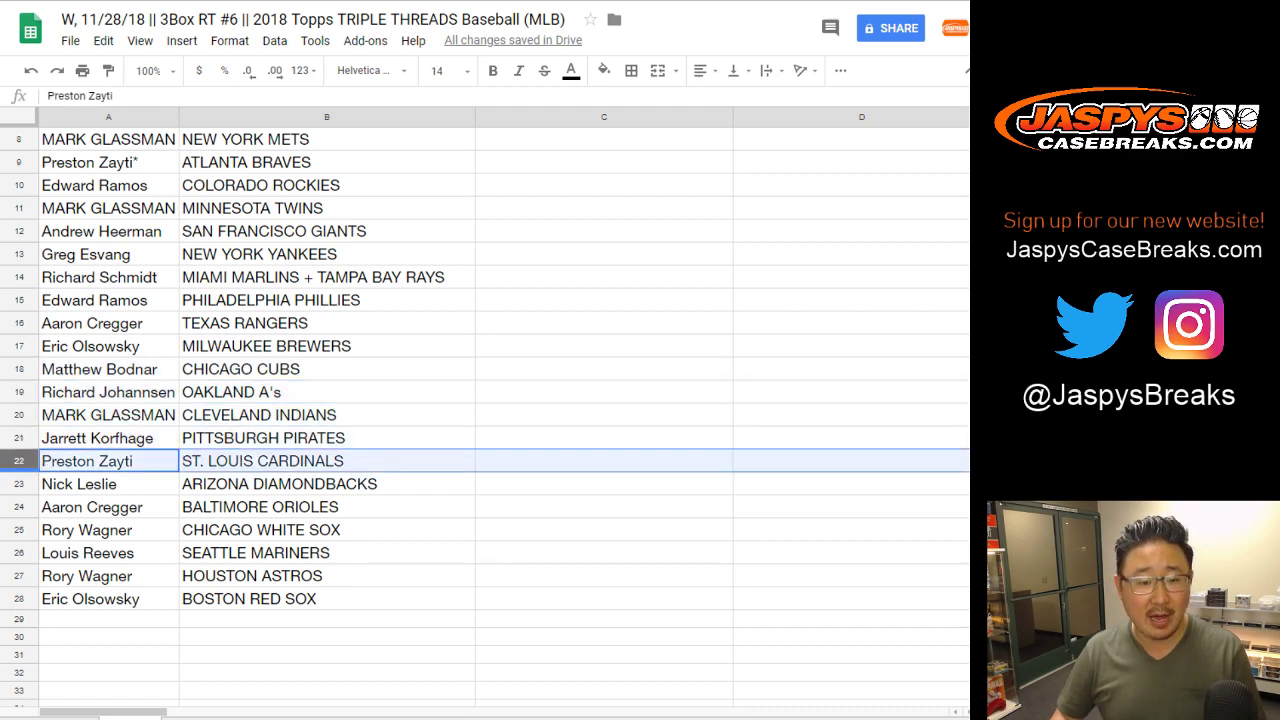
pyautogui.click(19, 484)
pyautogui.click(19, 507)
pyautogui.scroll(-2, 19, 507)
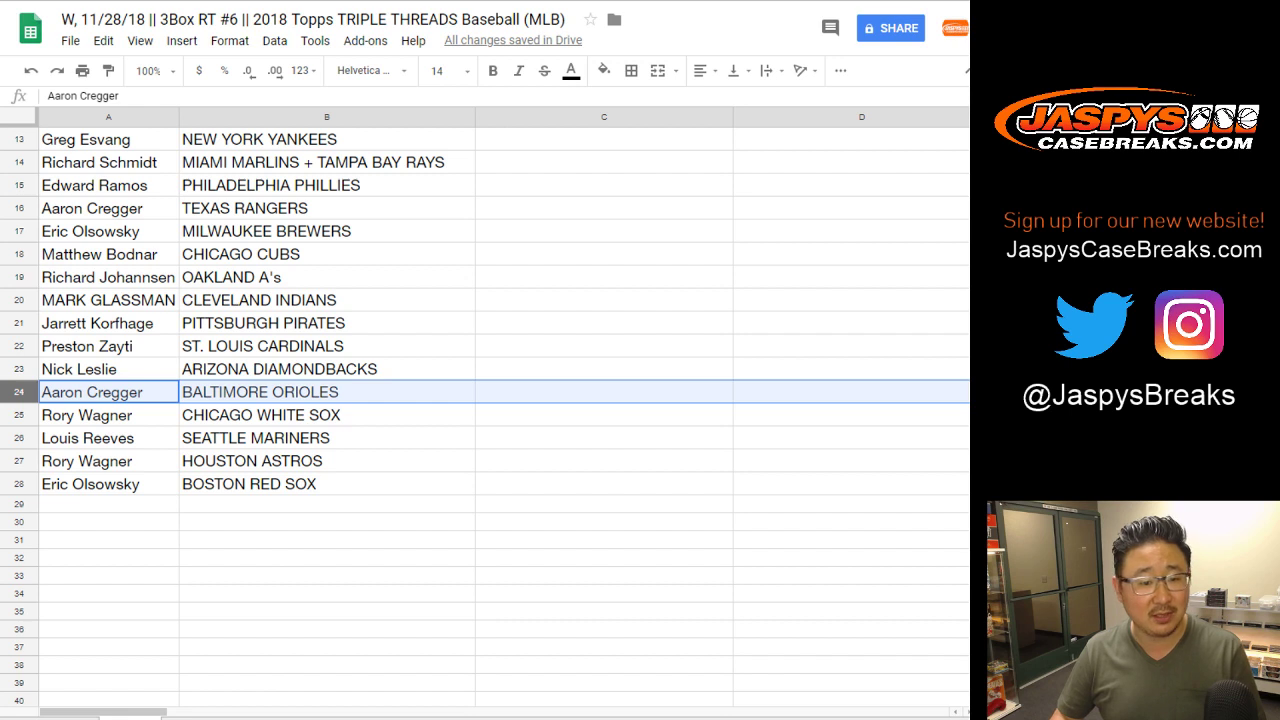
pyautogui.click(19, 415)
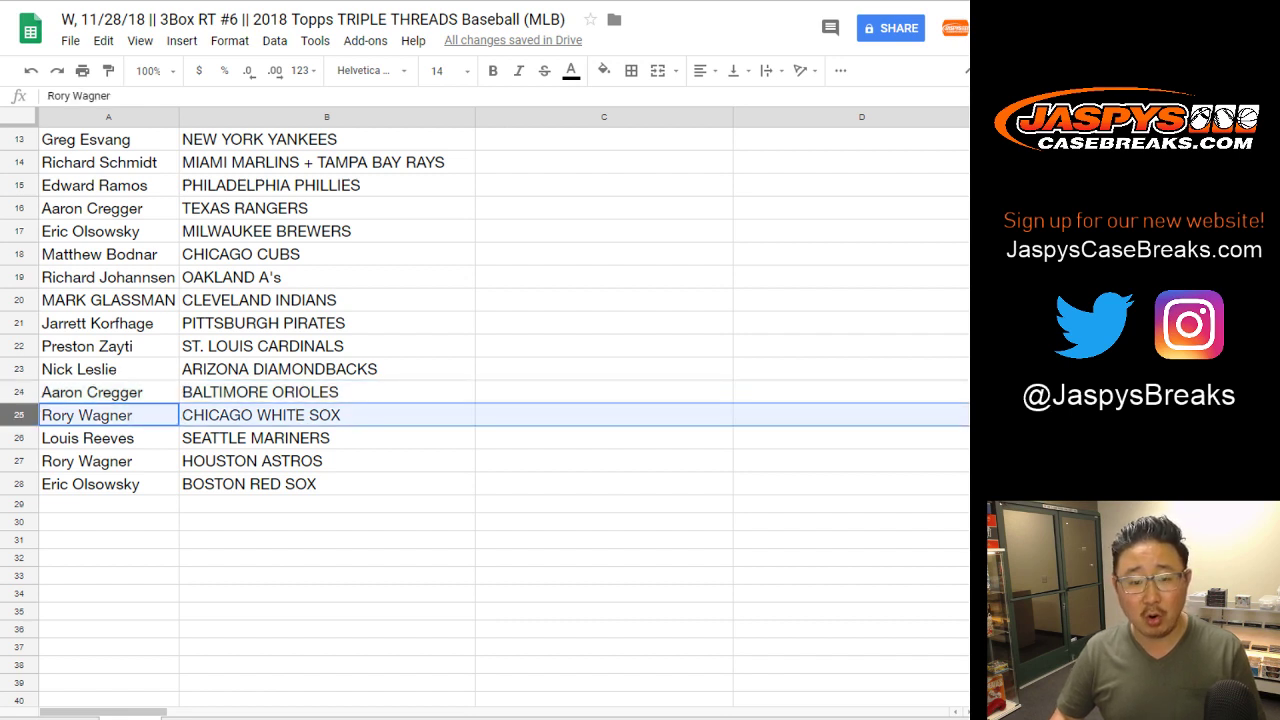
pyautogui.click(19, 438)
pyautogui.click(19, 461)
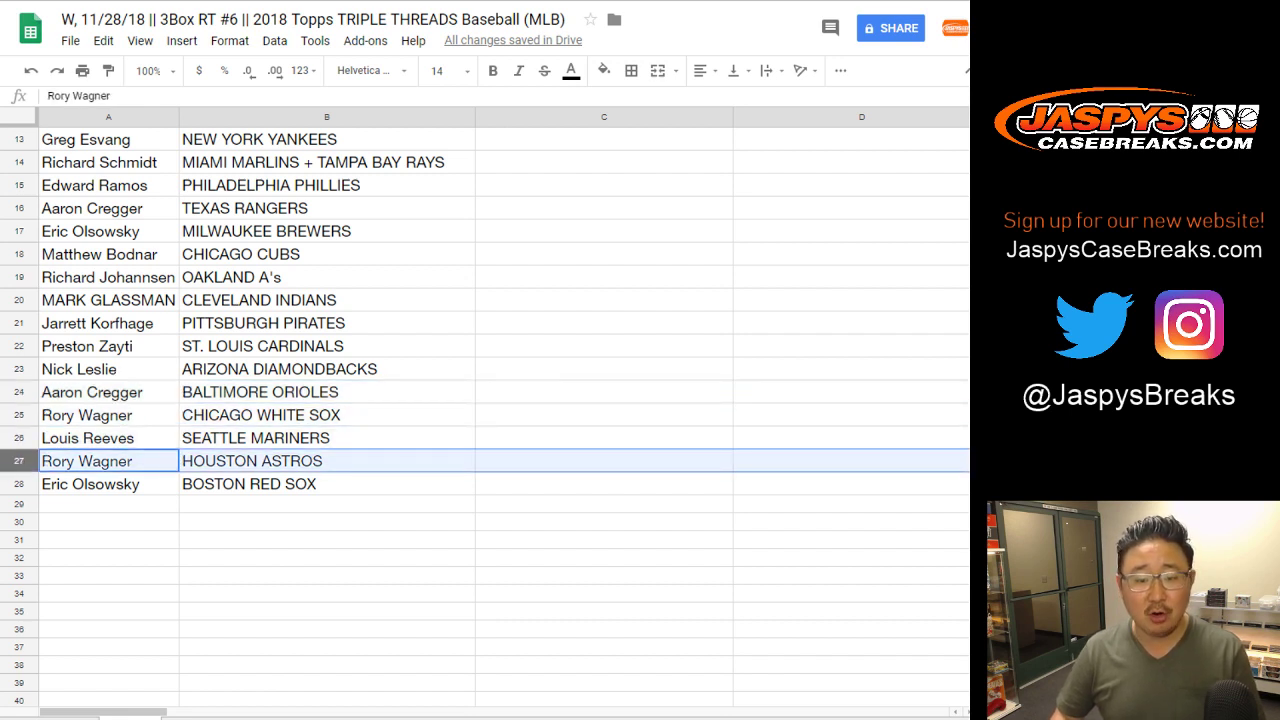
pyautogui.click(19, 484)
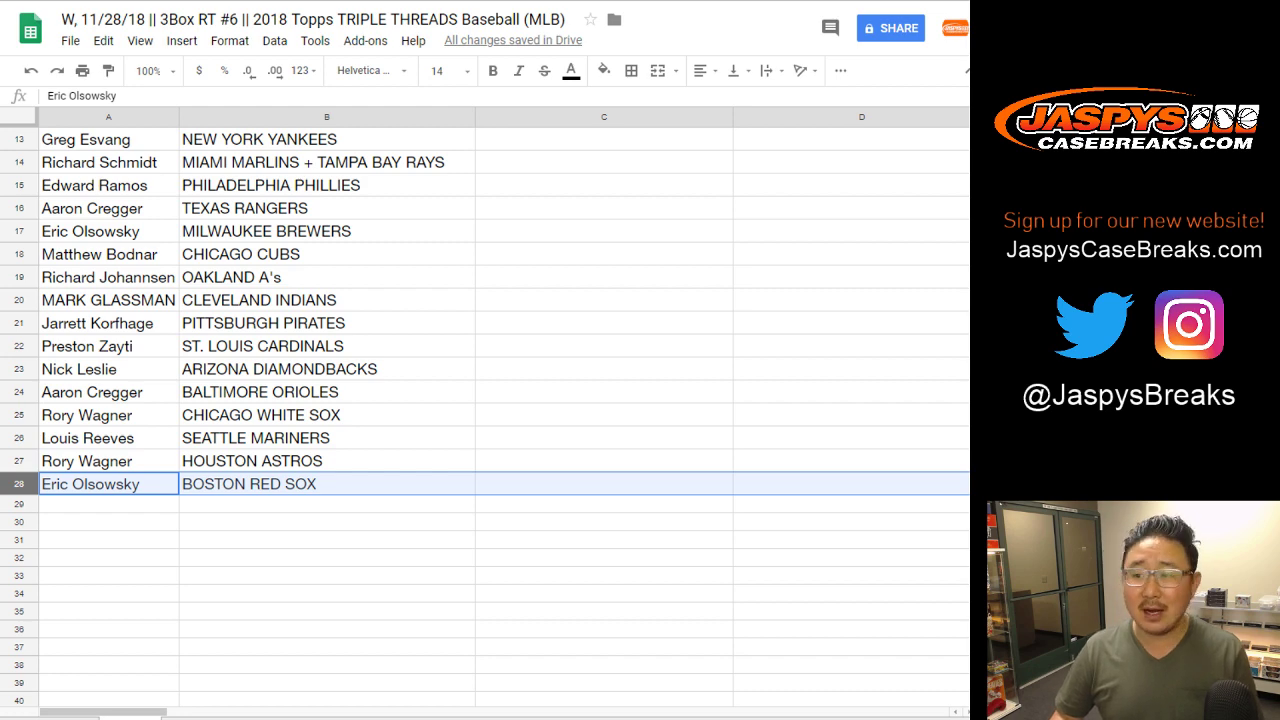
pyautogui.scroll(4, 485, 410)
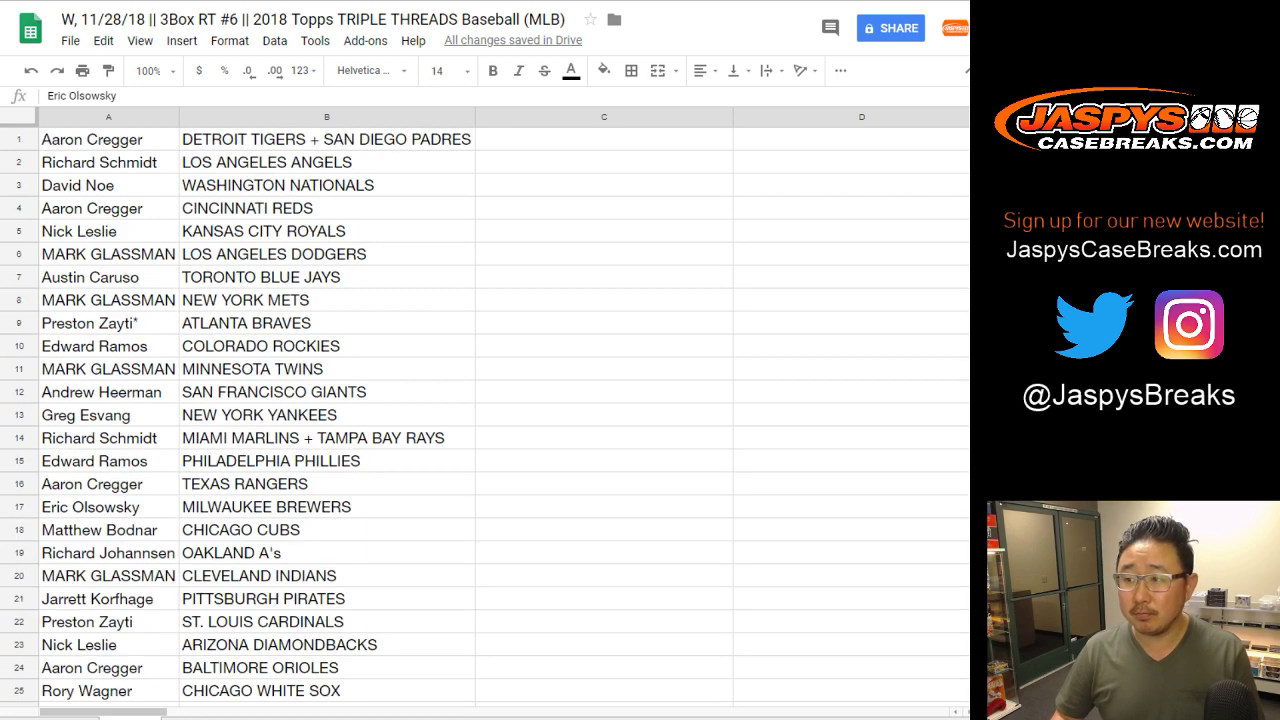
# Sort the whole sheet by the team names in column B, from A to Z
pyautogui.click(326, 117)
pyautogui.click(274, 40)
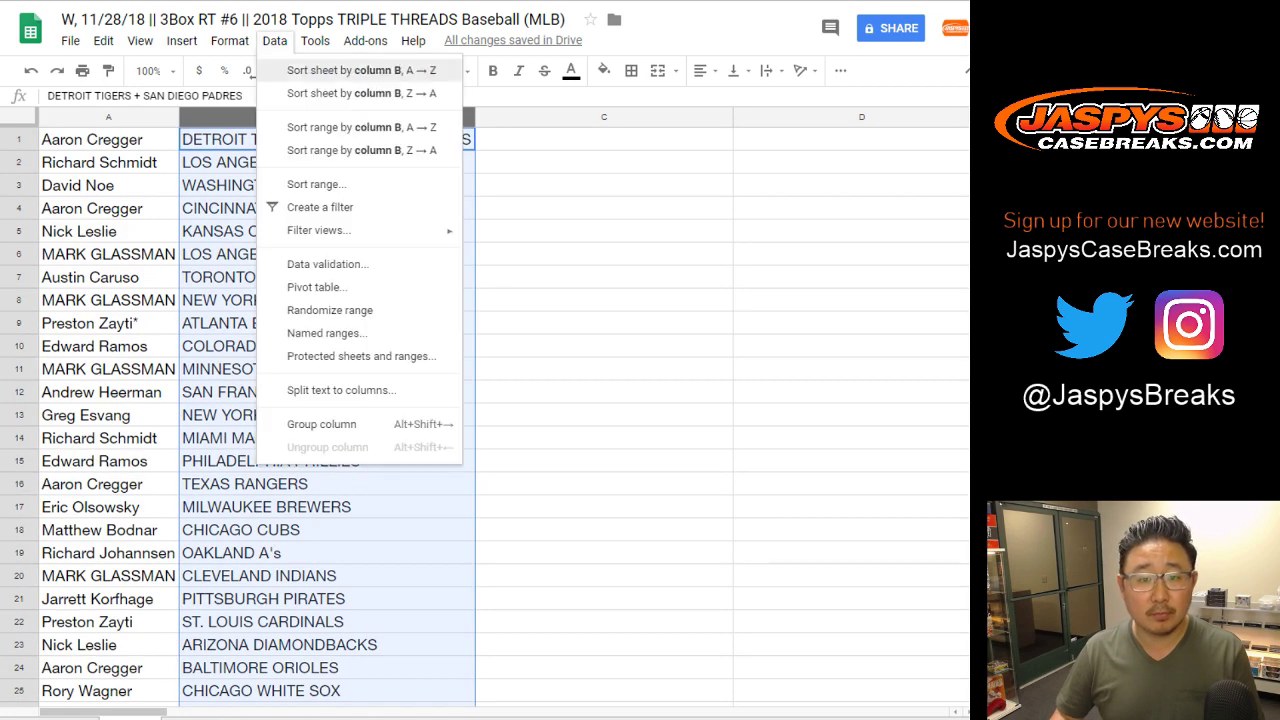
pyautogui.click(360, 92)
# Apply all borders to the full table of pairings in columns A and B and center its text horizontally
pyautogui.click(108, 139)
pyautogui.scroll(-2, 108, 139)
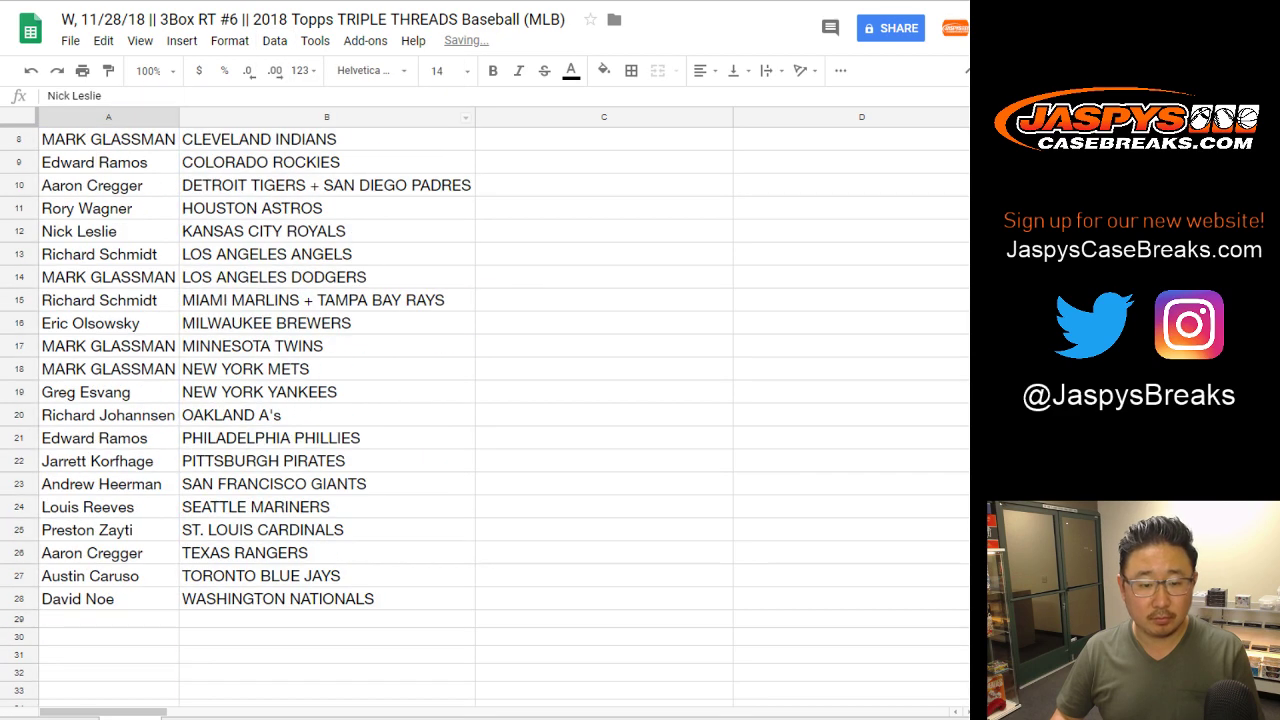
pyautogui.hotkey('ctrl', 'a')
pyautogui.scroll(3, 238, 400)
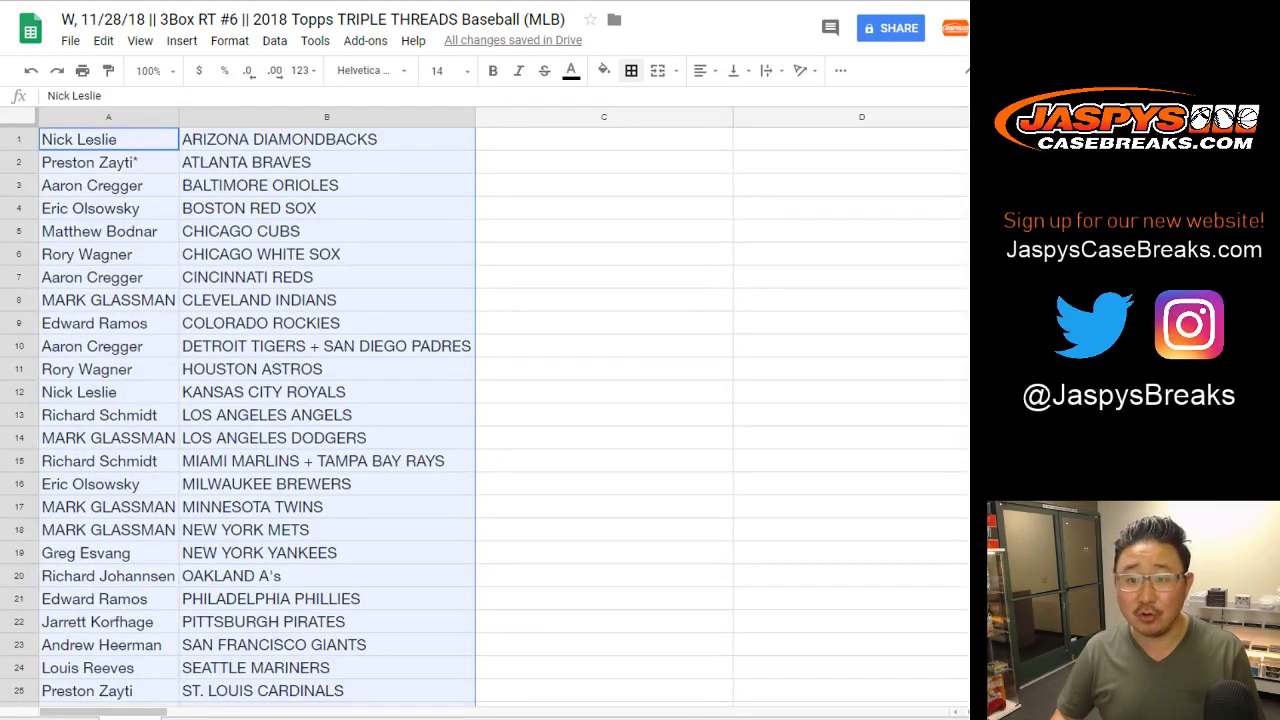
pyautogui.click(631, 71)
pyautogui.click(639, 107)
pyautogui.click(705, 71)
pyautogui.click(730, 100)
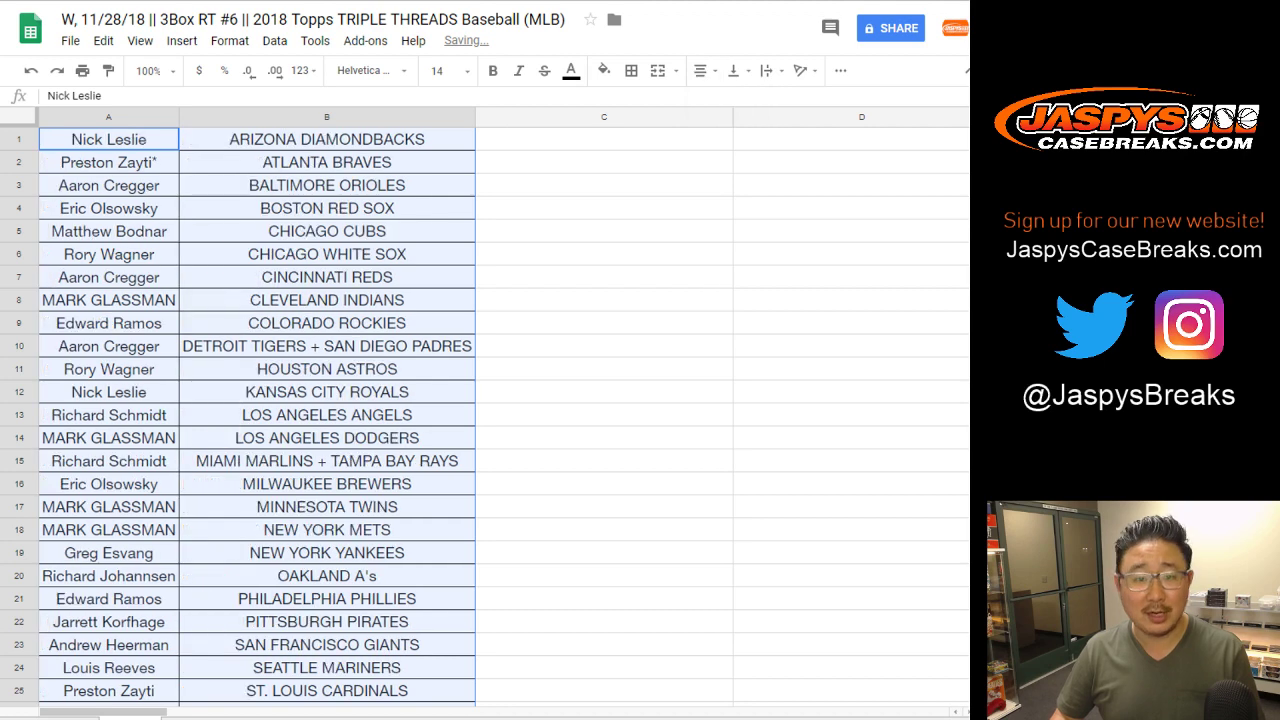
# Set the sheet zoom to 90% and print one copy of the current sheet in portrait orientation on Letter paper
pyautogui.click(150, 70)
pyautogui.click(155, 143)
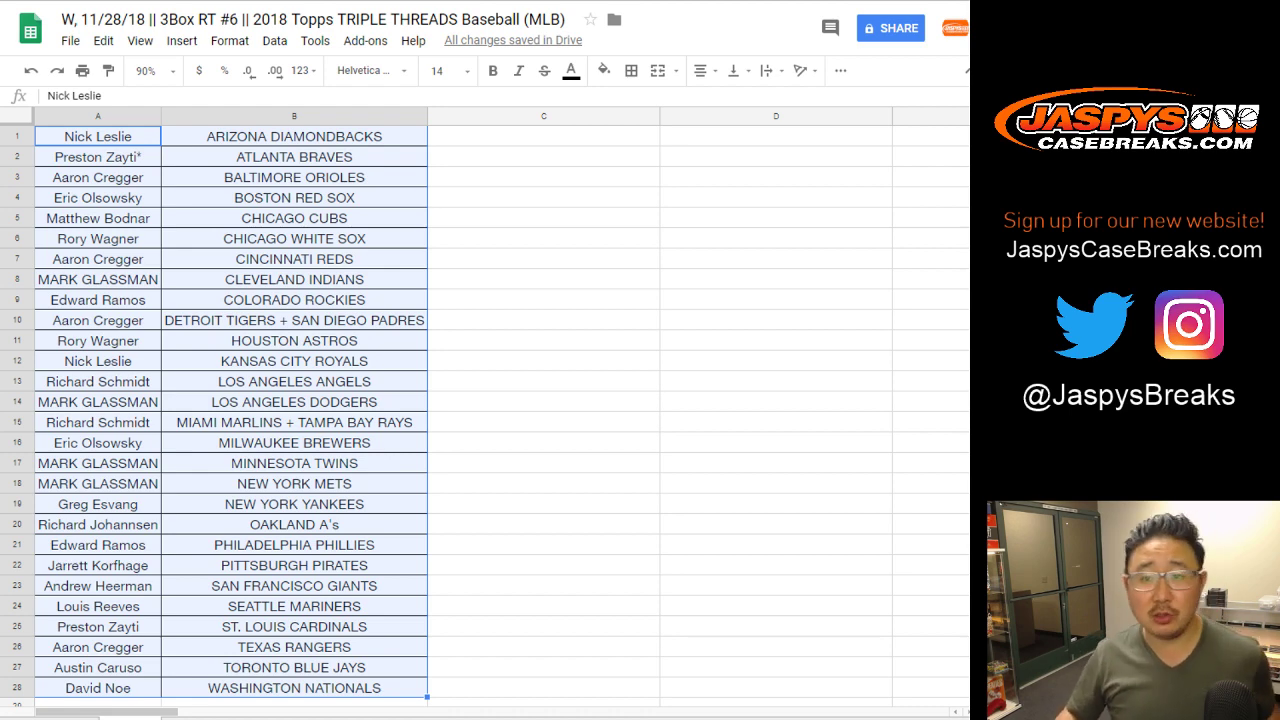
pyautogui.click(82, 70)
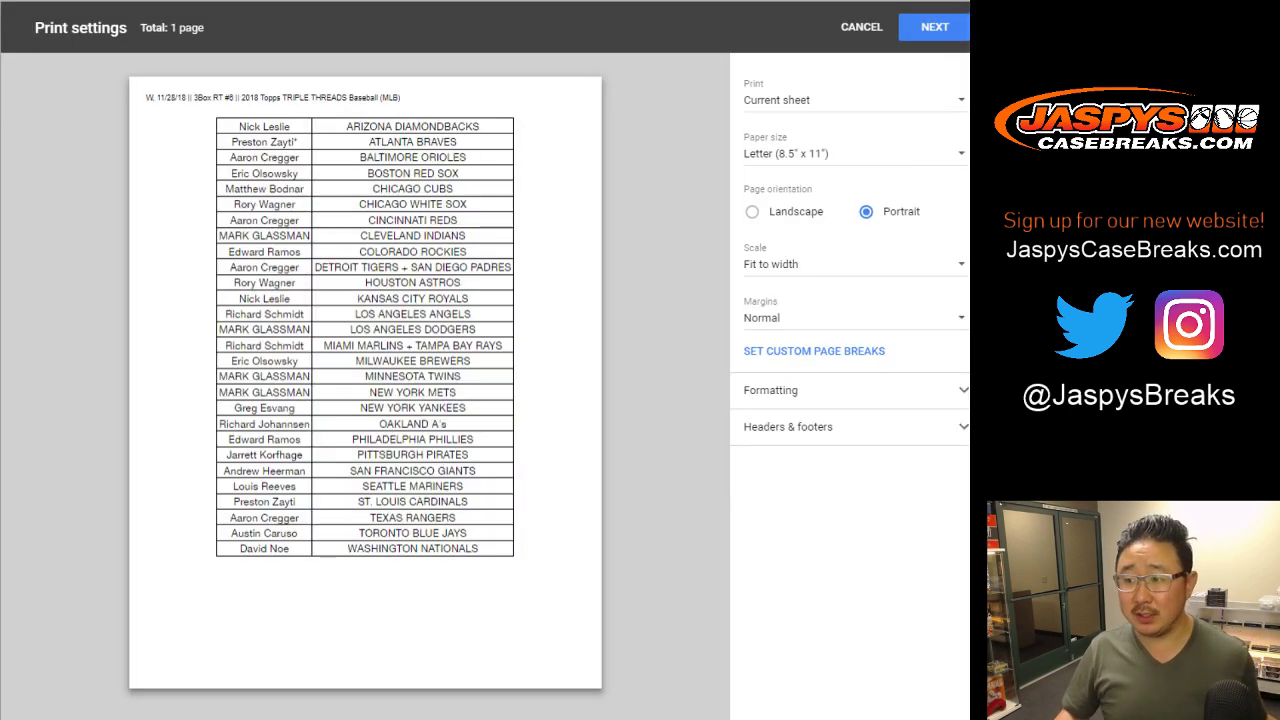
pyautogui.click(934, 27)
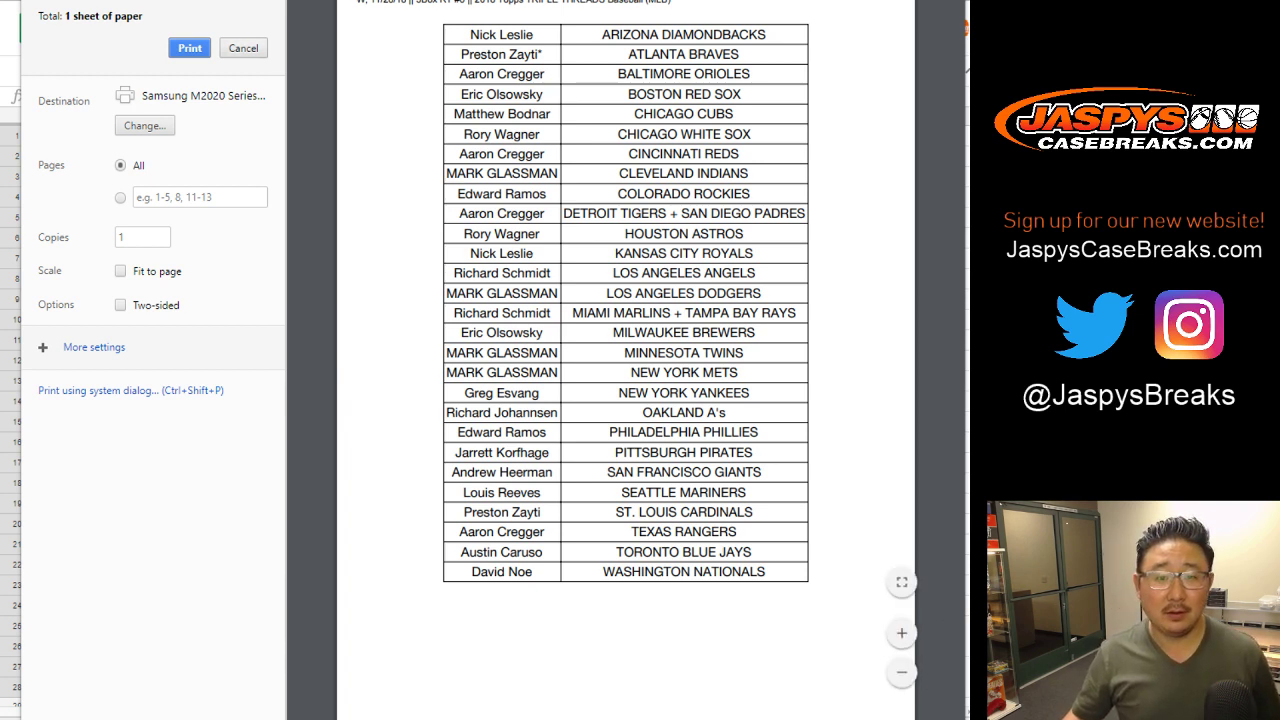
pyautogui.press('Return')
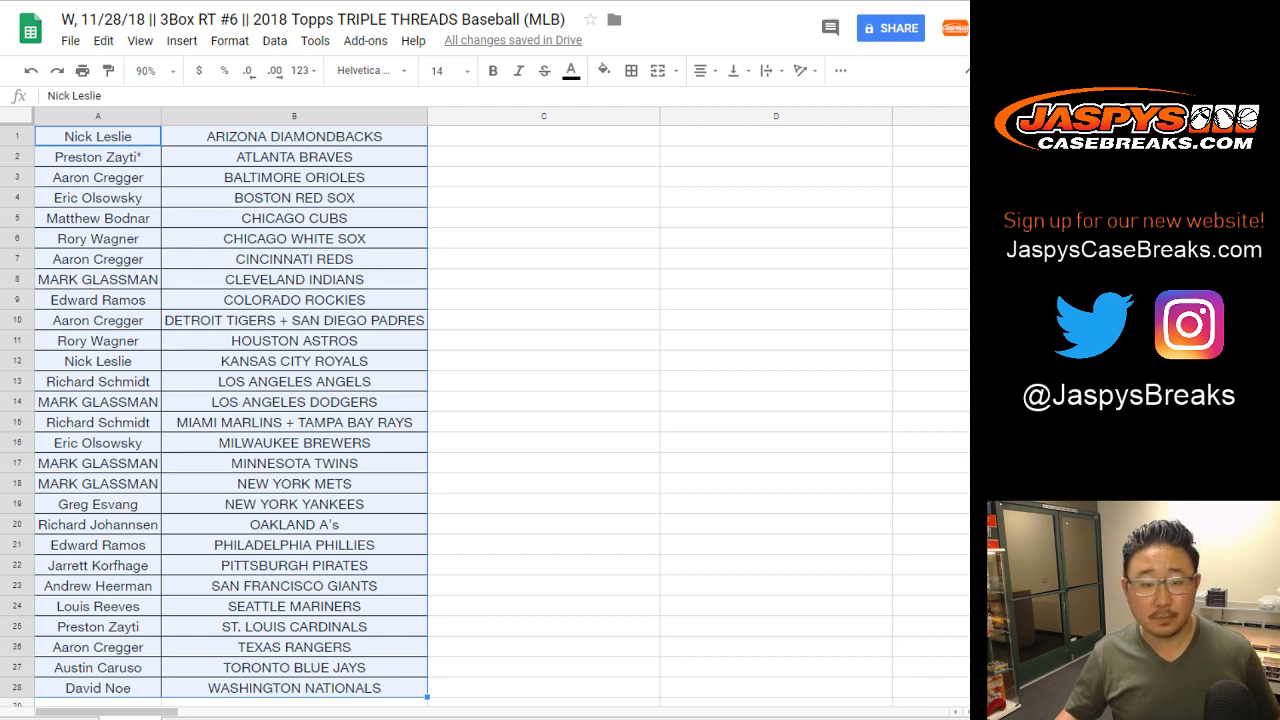
# Move the participant names for Houston Astros and Washington Nationals from column A to column C, in rows 11 and 28
pyautogui.click(98, 341)
pyautogui.hotkey('ctrl', 'x')
pyautogui.click(544, 341)
pyautogui.hotkey('ctrl', 'v')
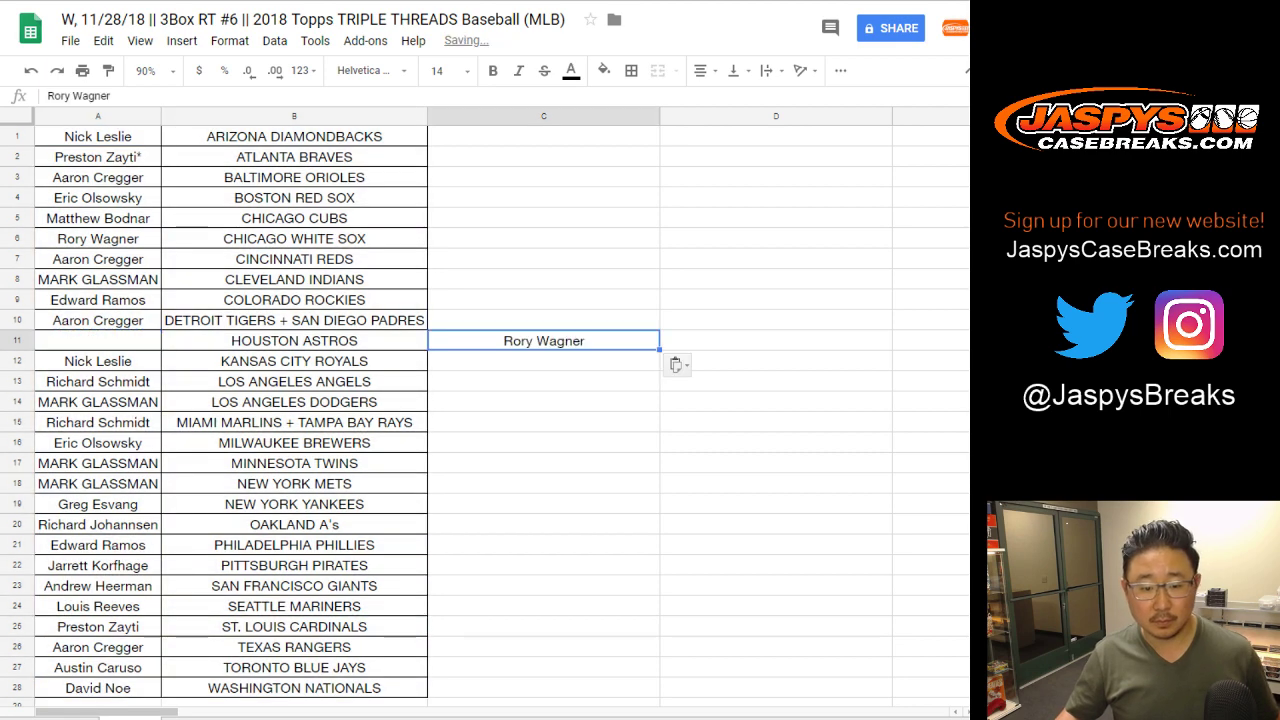
pyautogui.click(98, 688)
pyautogui.hotkey('ctrl', 'x')
pyautogui.click(543, 688)
pyautogui.hotkey('ctrl', 'v')
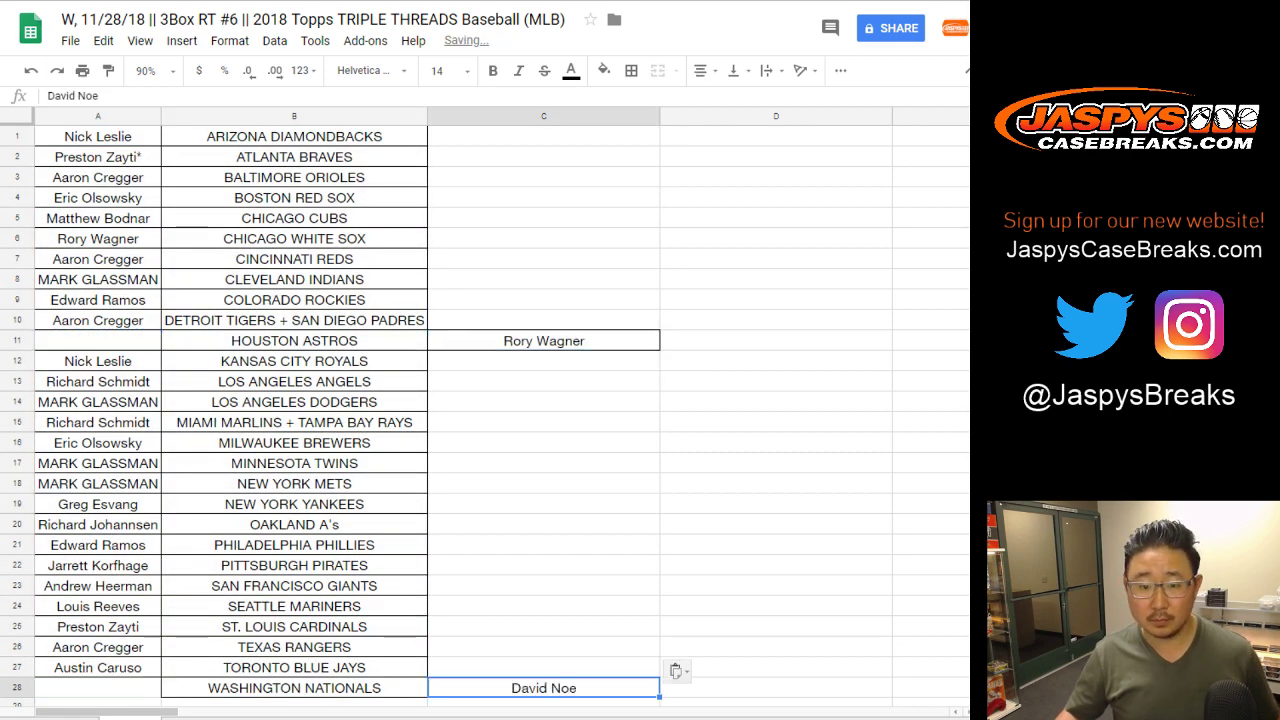
# Append "-T" to the team entries HOUSTON ASTROS in B11 and WASHINGTON NATIONALS in B28
pyautogui.click(294, 340)
pyautogui.press('Return')
pyautogui.write('-T')
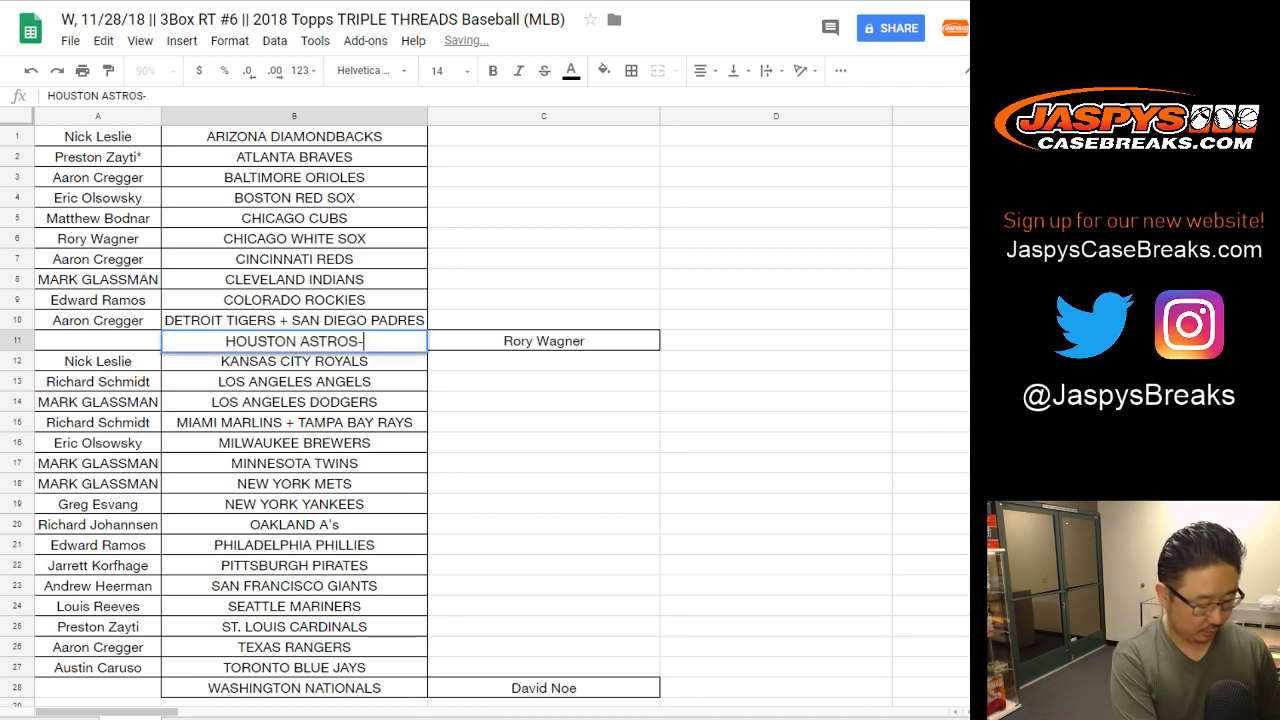
pyautogui.press('Return')
pyautogui.press('Down')
pyautogui.press('Down')
pyautogui.press('Down')
pyautogui.press('Down')
pyautogui.press('Down')
pyautogui.press('Down')
pyautogui.press('Down')
pyautogui.press('Down')
pyautogui.press('Down')
pyautogui.press('Down')
pyautogui.press('Down')
pyautogui.press('Down')
pyautogui.press('Down')
pyautogui.press('Down')
pyautogui.press('Down')
pyautogui.press('Down')
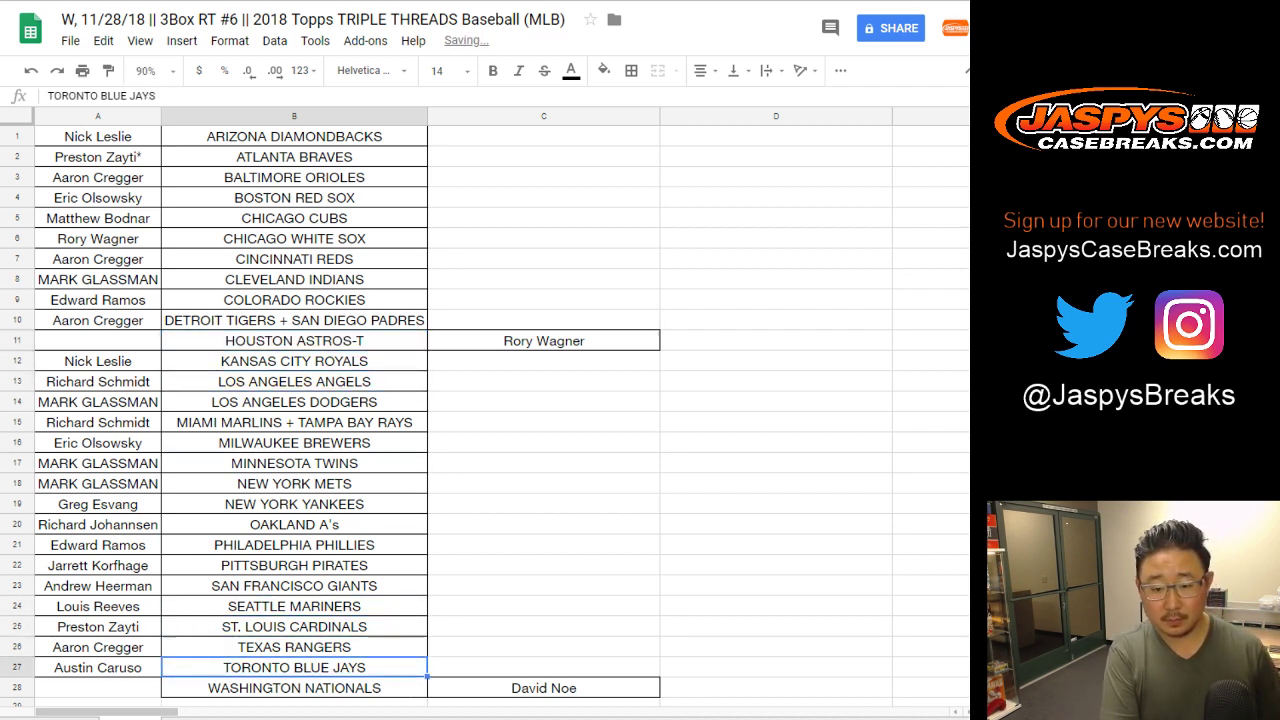
pyautogui.press('Return')
pyautogui.write('-T')
pyautogui.press('Return')
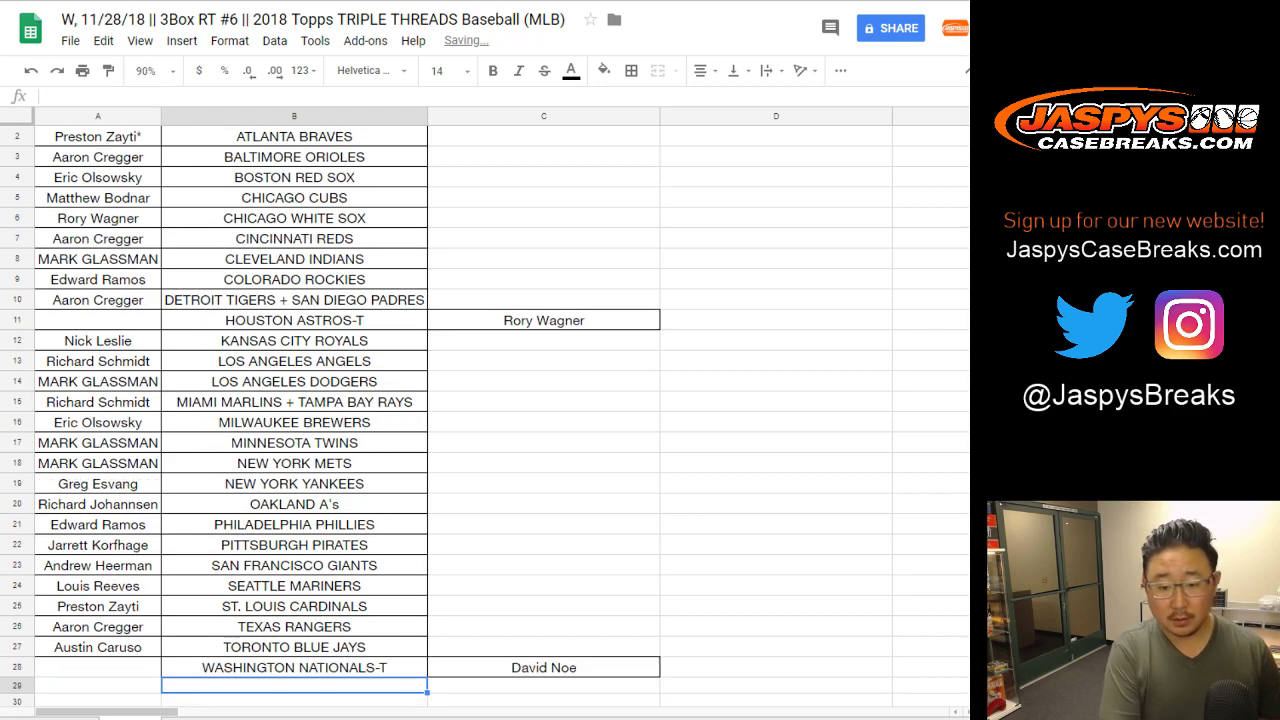
# Complete the trade by moving the name in C28 to A11 and the name in C11 to A28
pyautogui.press('Right')
pyautogui.press('Up')
pyautogui.hotkey('ctrl', 'c')
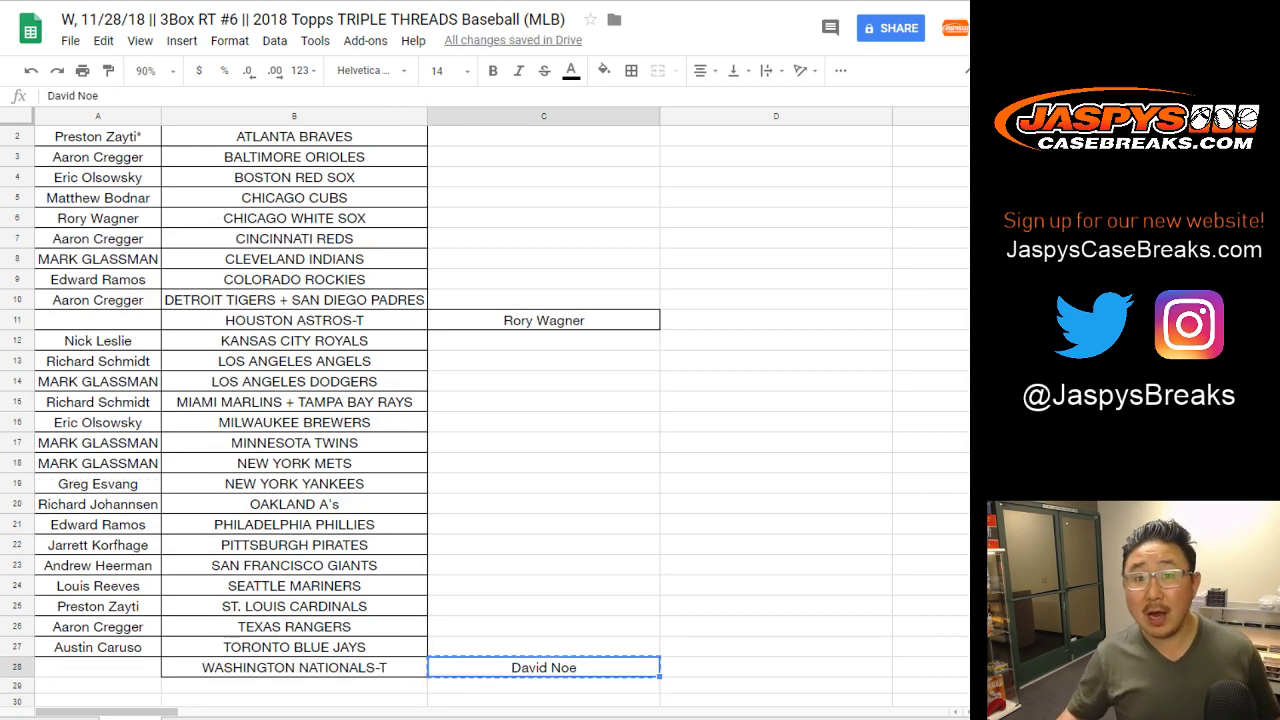
pyautogui.click(98, 320)
pyautogui.hotkey('ctrl', 'v')
pyautogui.press('Right')
pyautogui.press('Right')
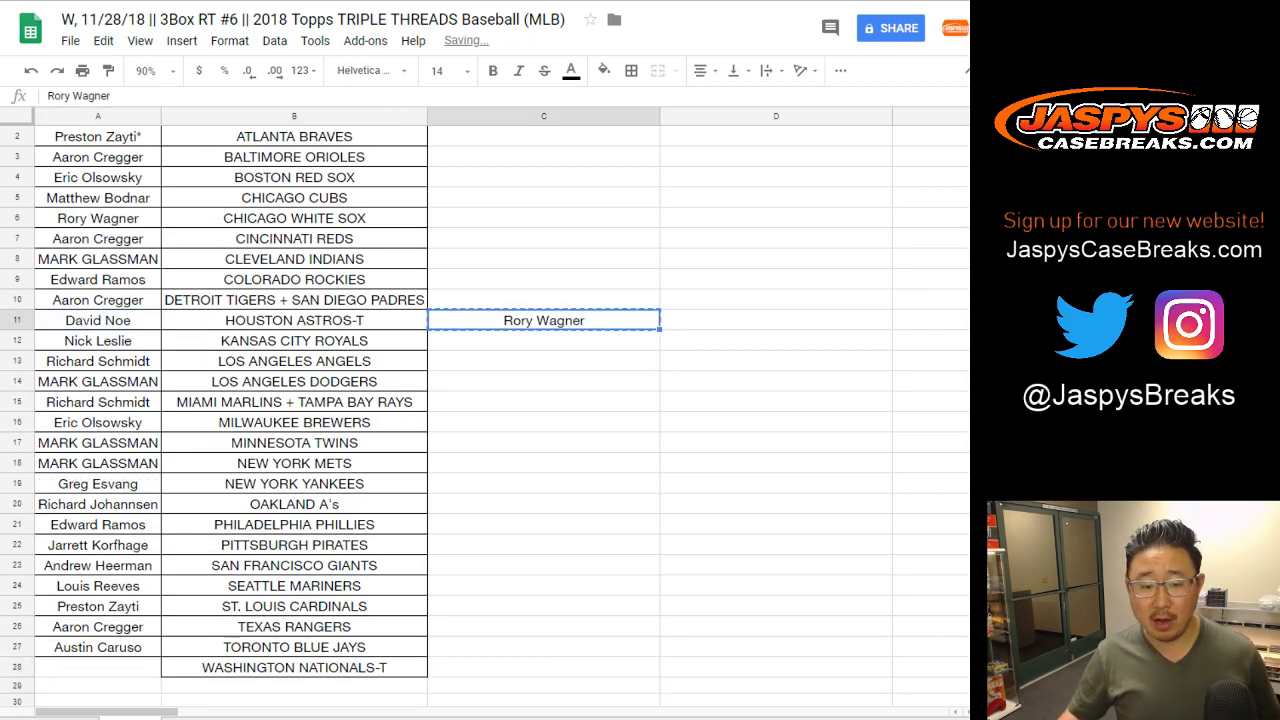
pyautogui.click(98, 667)
pyautogui.hotkey('ctrl', 'v')
pyautogui.scroll(1, 484, 410)
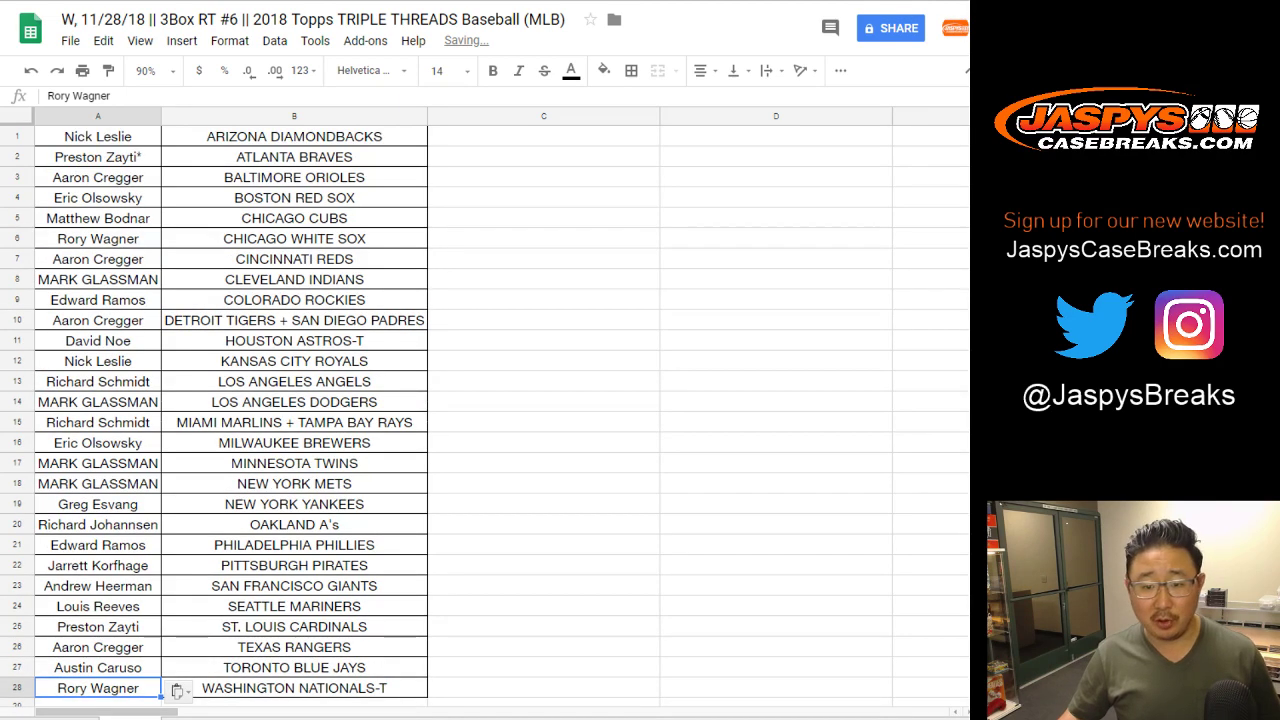
# Print one copy of the current sheet with the traded pairings, in portrait orientation on Letter paper
pyautogui.click(82, 70)
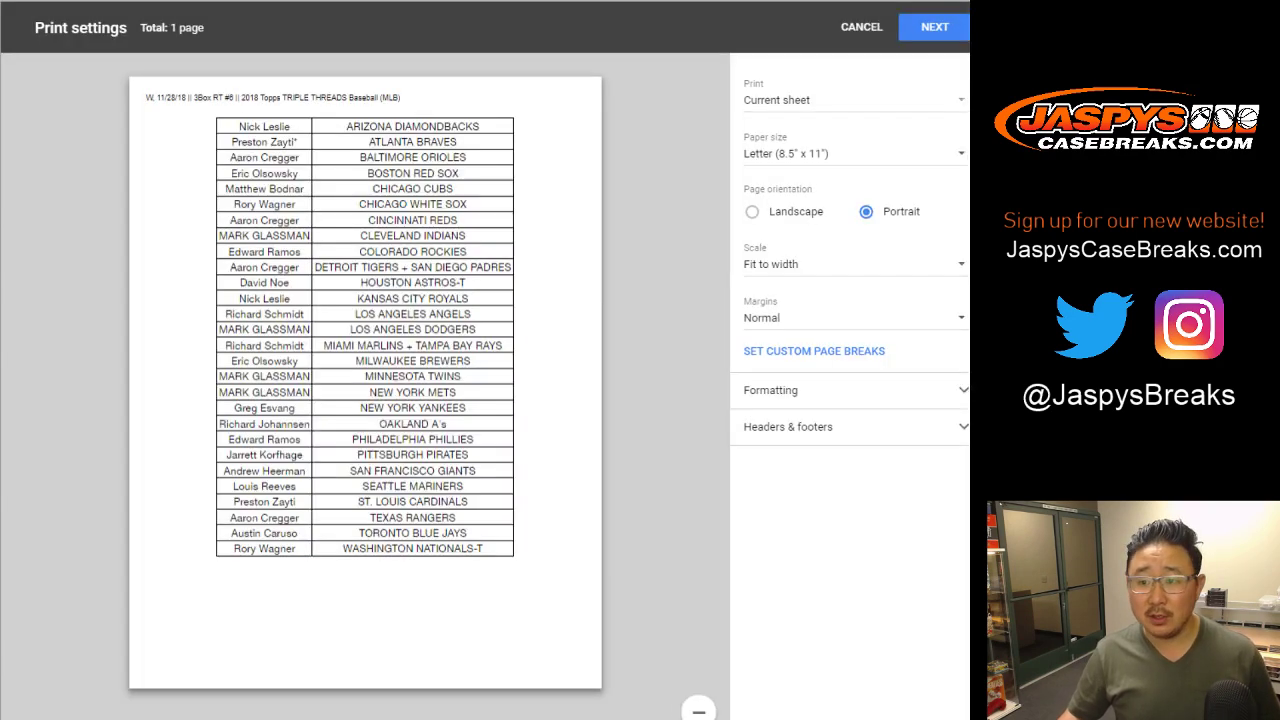
pyautogui.click(934, 27)
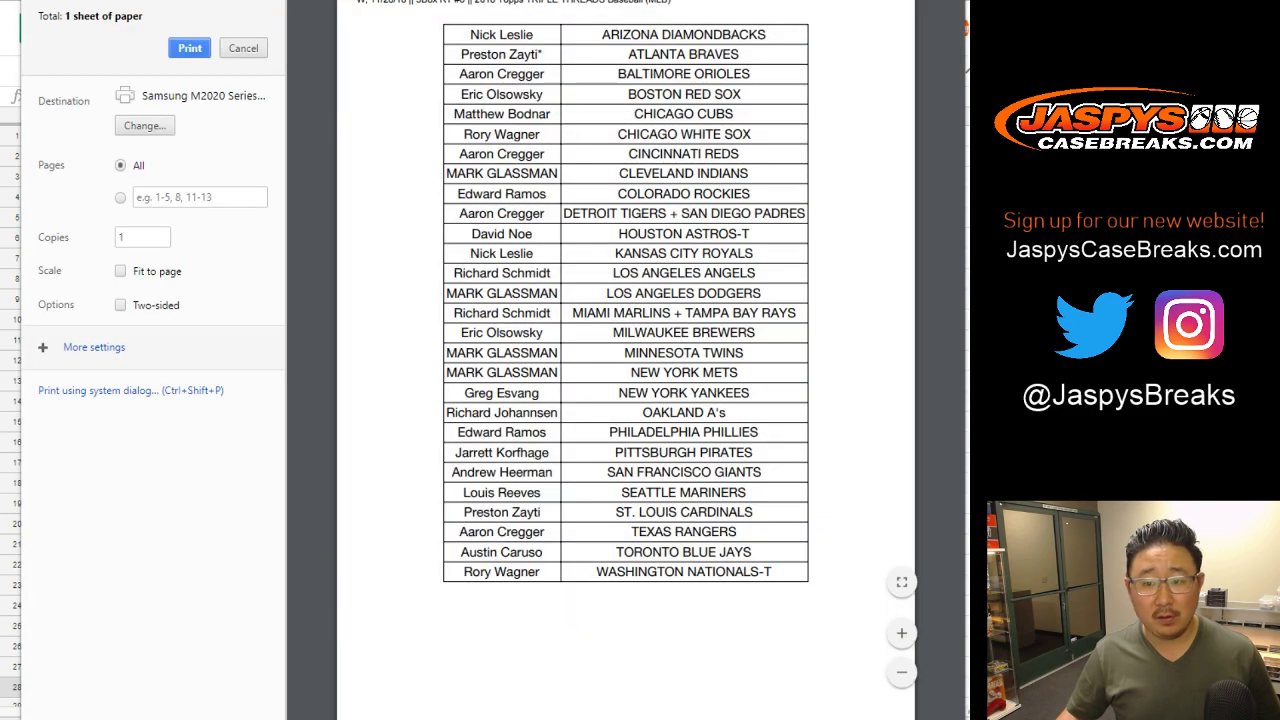
pyautogui.click(190, 47)
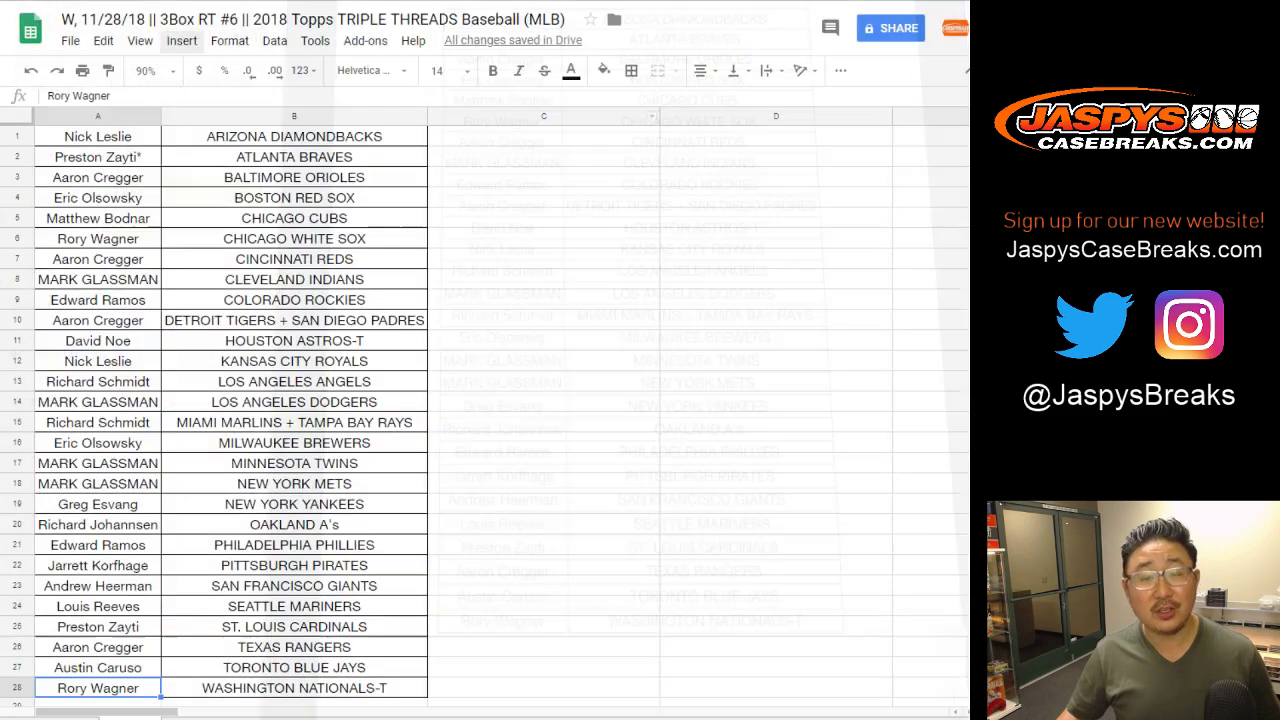